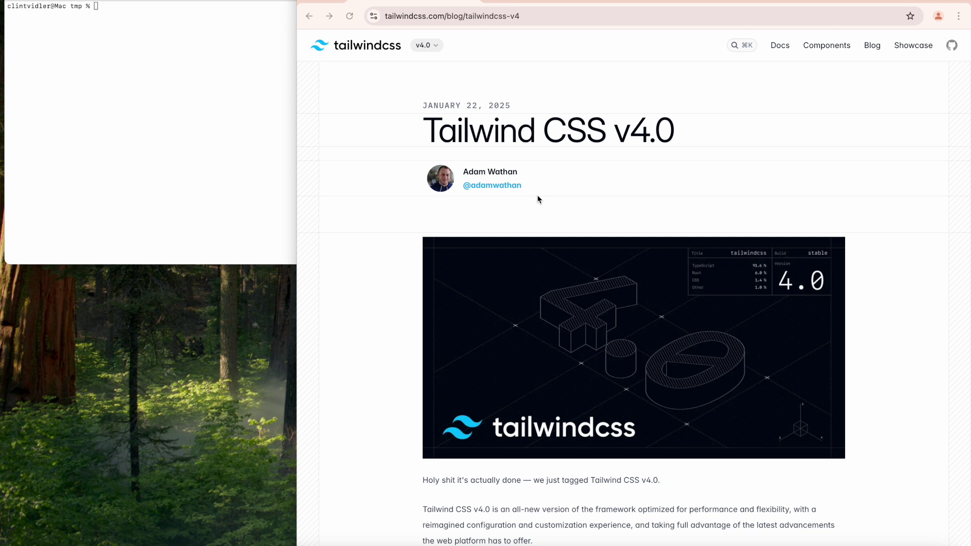
- Copy the drupal-docker repository's HTTPS clone URL from GitHub
click(526, 2)
click(743, 160)
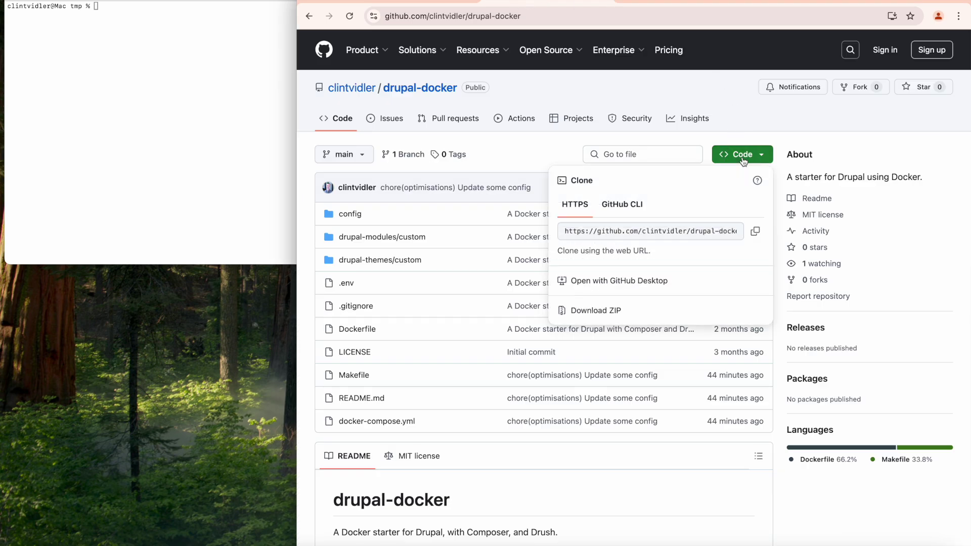
click(756, 231)
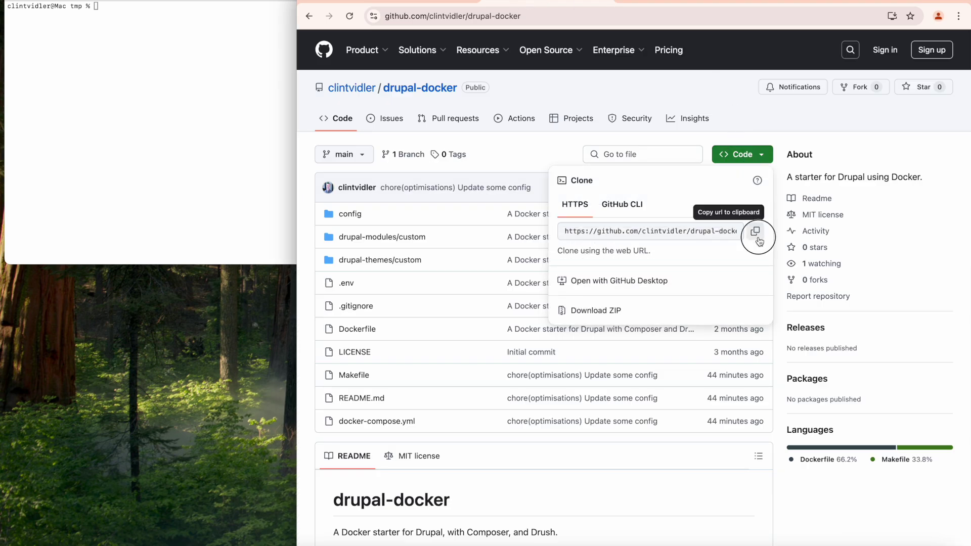
- Run git clone with that URL in Terminal, then launch code drupal-docker
click(248, 100)
text(git clone)
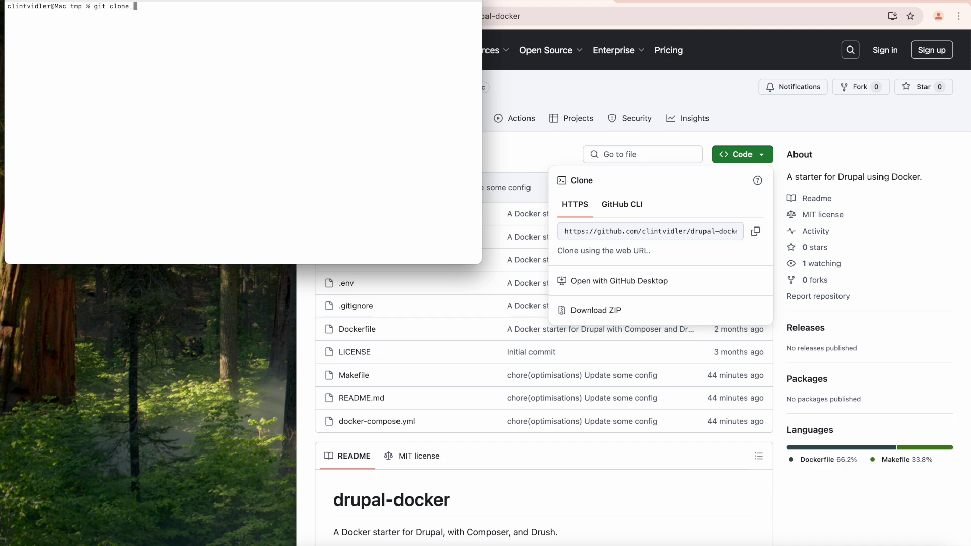
key(super+v)
key(Return)
text(code)
double_click(87, 13)
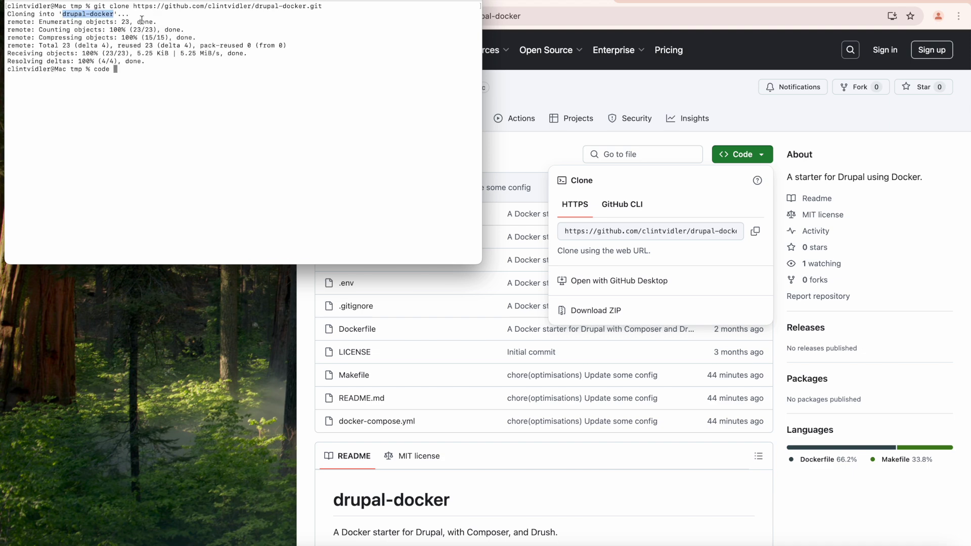
key(super+v)
key(Return)
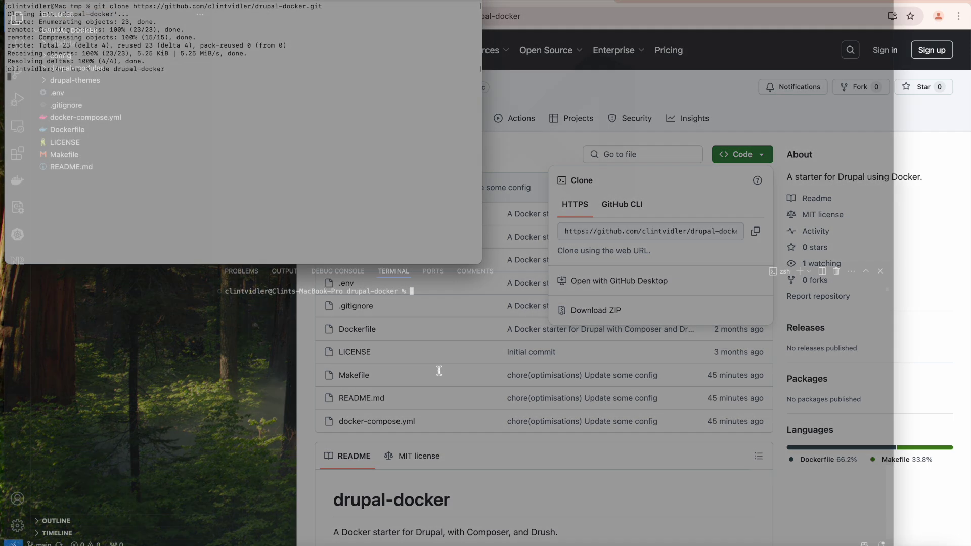
text(make)
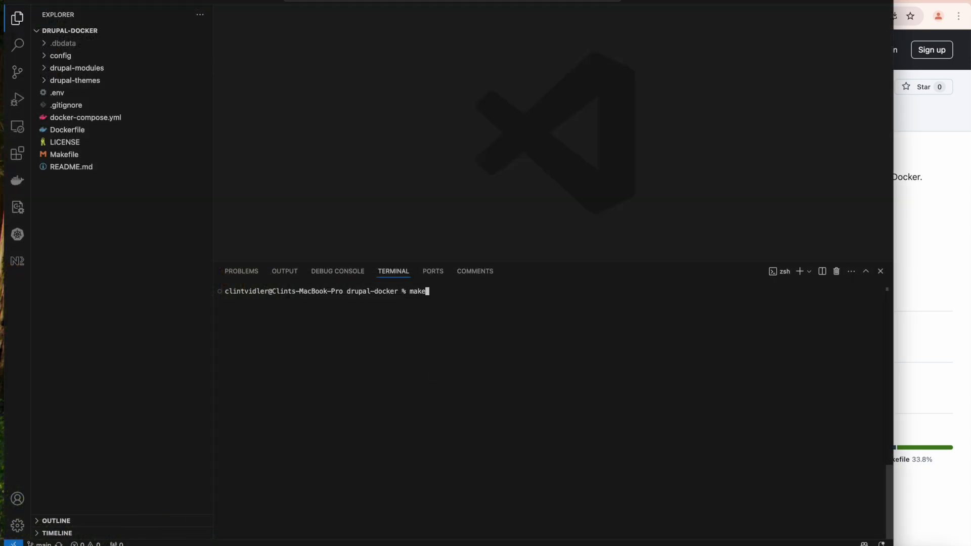
text( up)
key(Return)
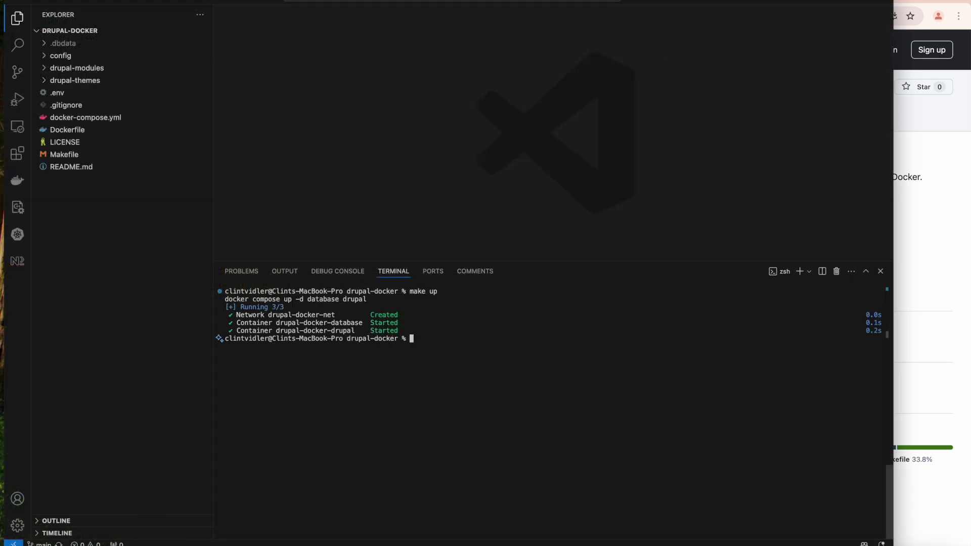
click(70, 166)
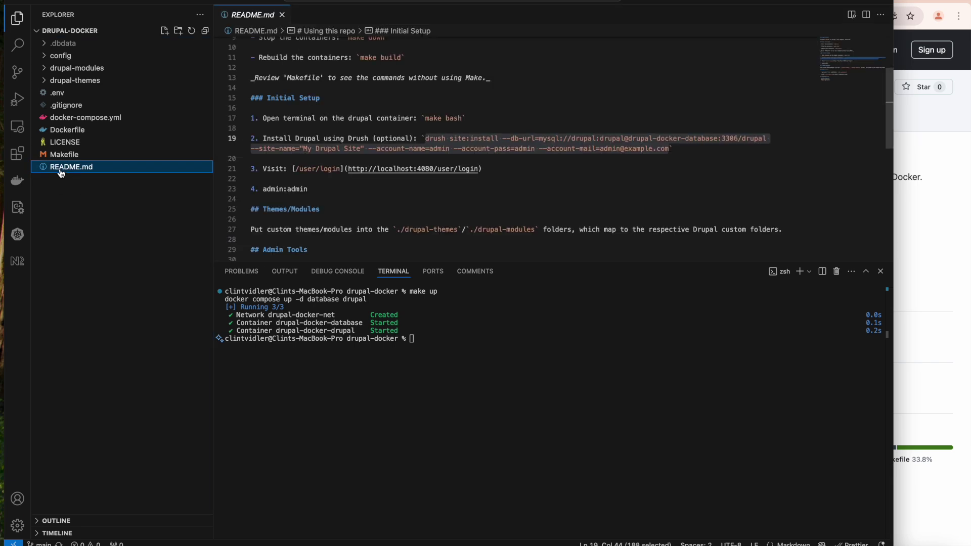
drag(348, 169, 434, 168)
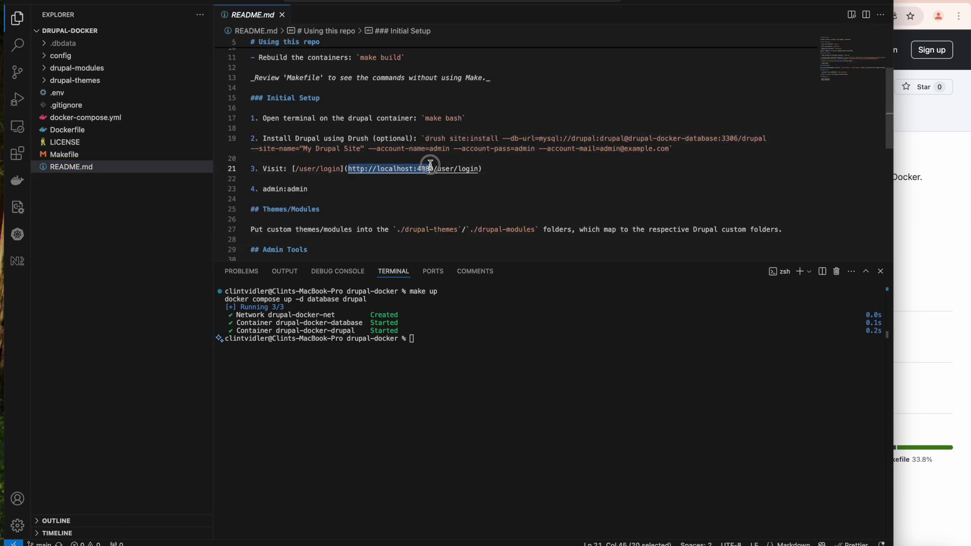
key(ctrl+c)
click(907, 5)
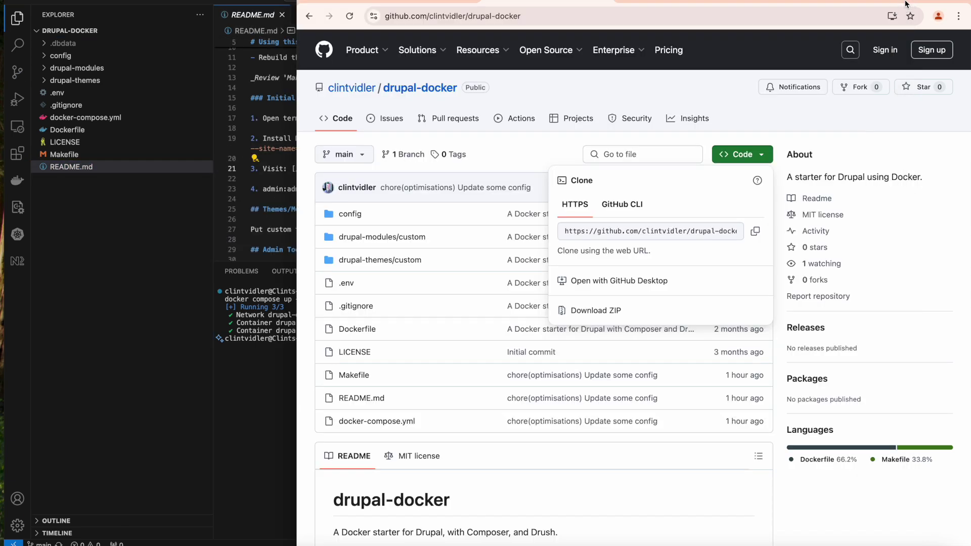
key(ctrl+t)
key(ctrl+v)
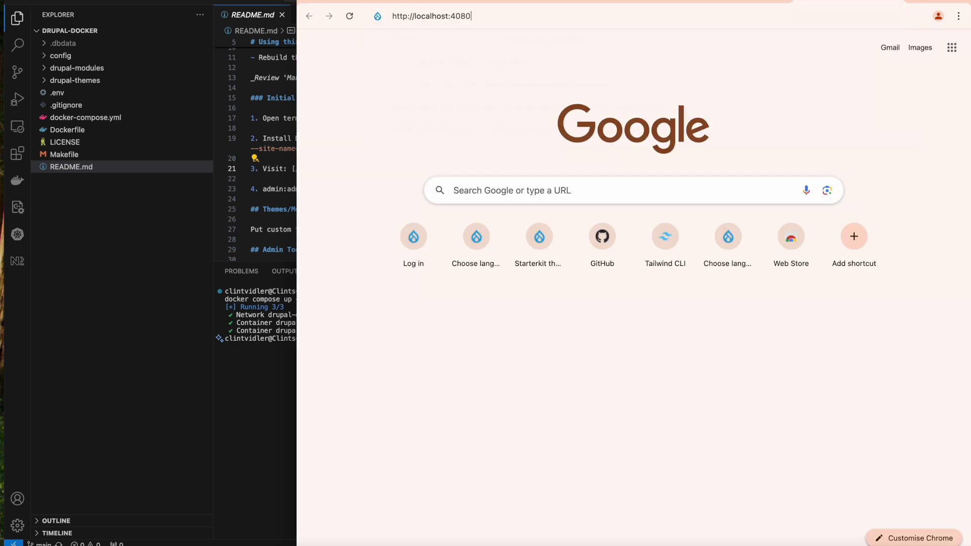
key(Return)
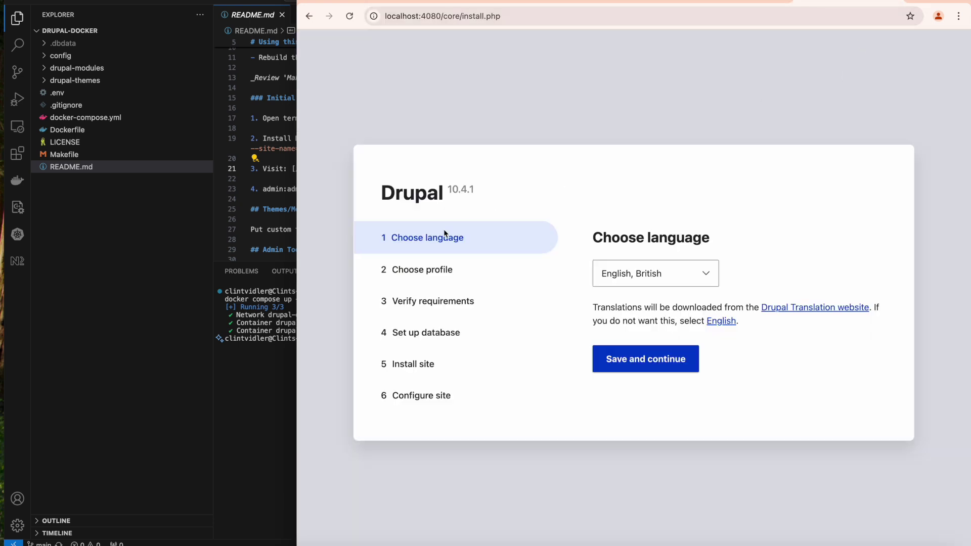
click(262, 233)
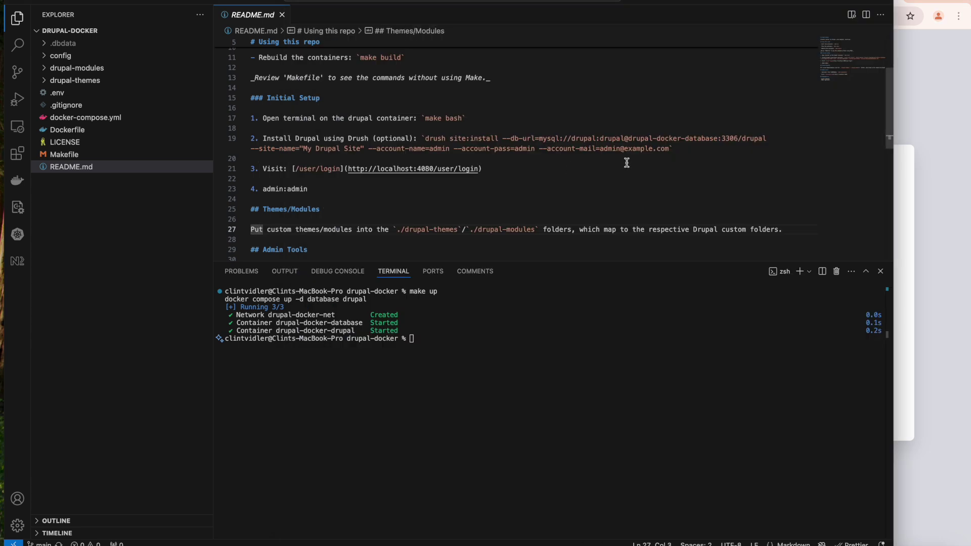
- Run the README's drush site:install command from web/ inside the container via make bash
click(669, 149)
drag(669, 148, 426, 140)
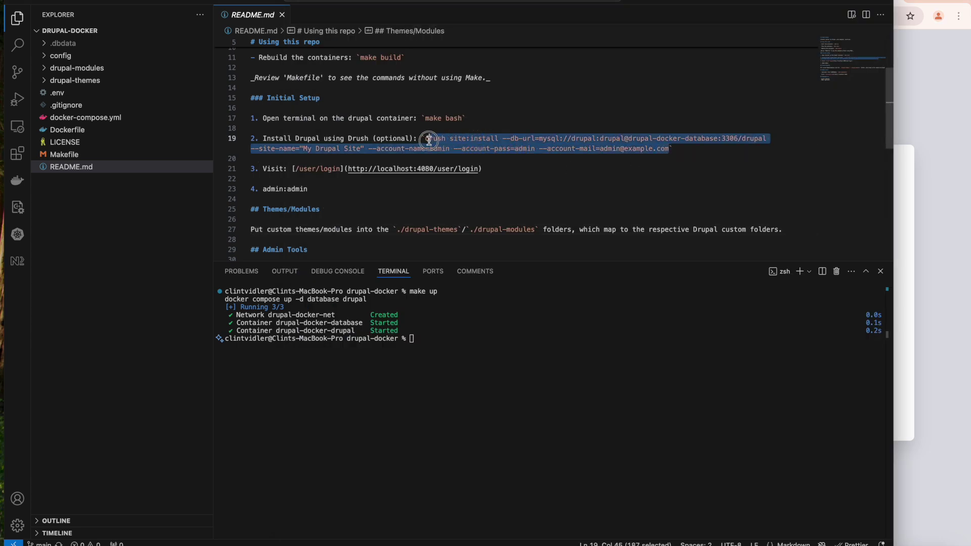
click(493, 375)
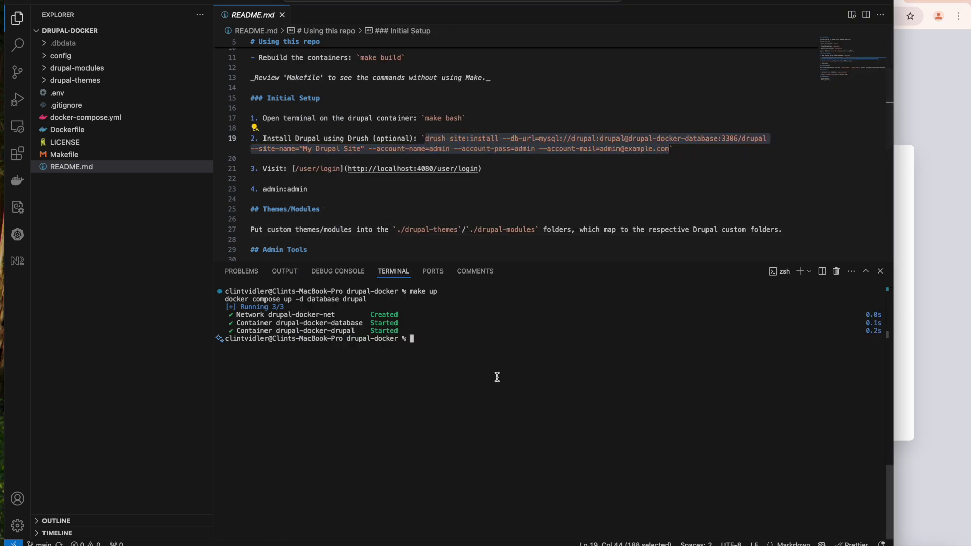
text(make bash)
key(Return)
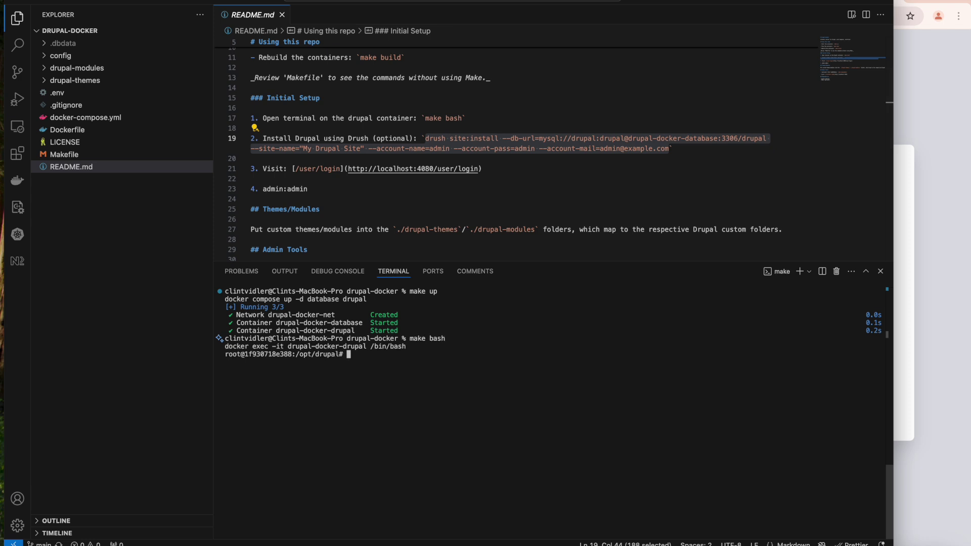
text(cd web/)
key(Return)
key(super+v)
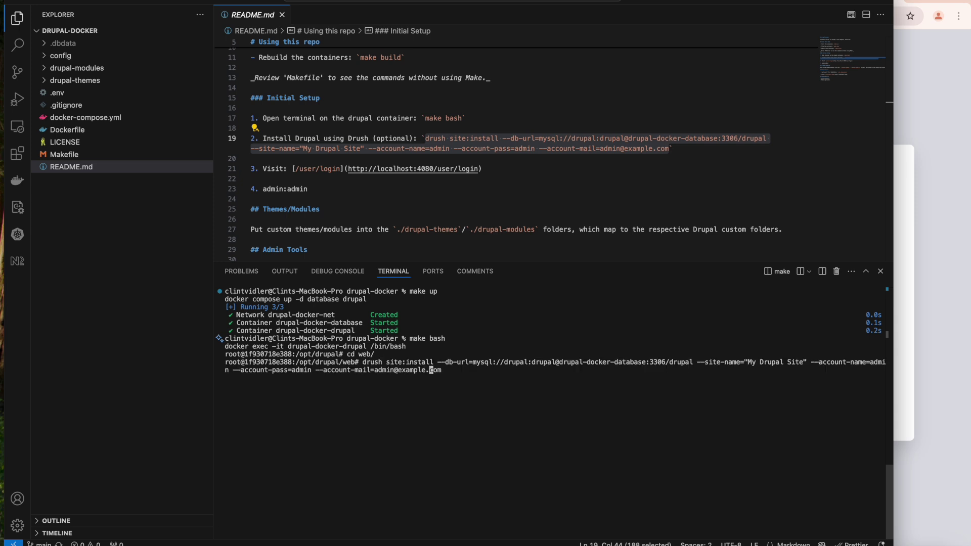
key(Return)
key(Return)
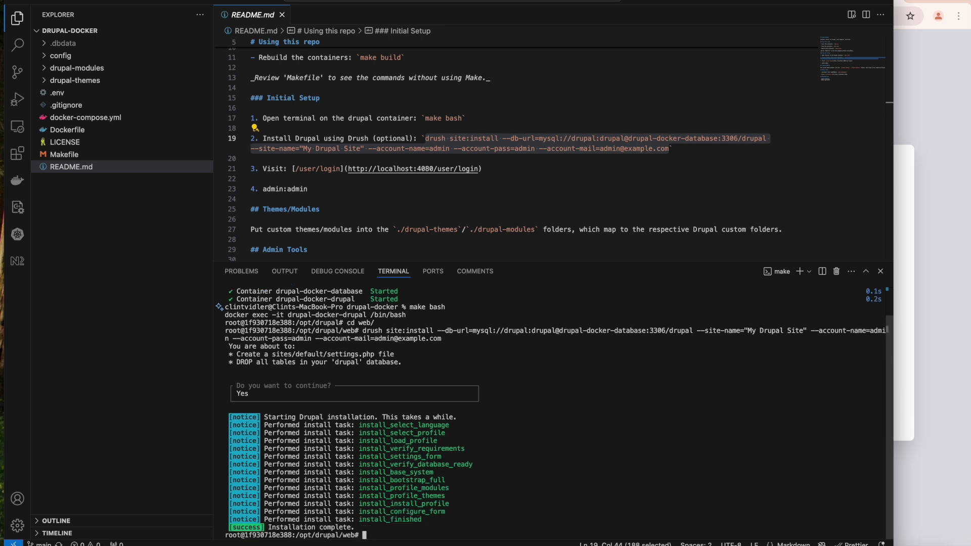
- Go to the local site's home page and log in as admin
click(928, 244)
click(442, 15)
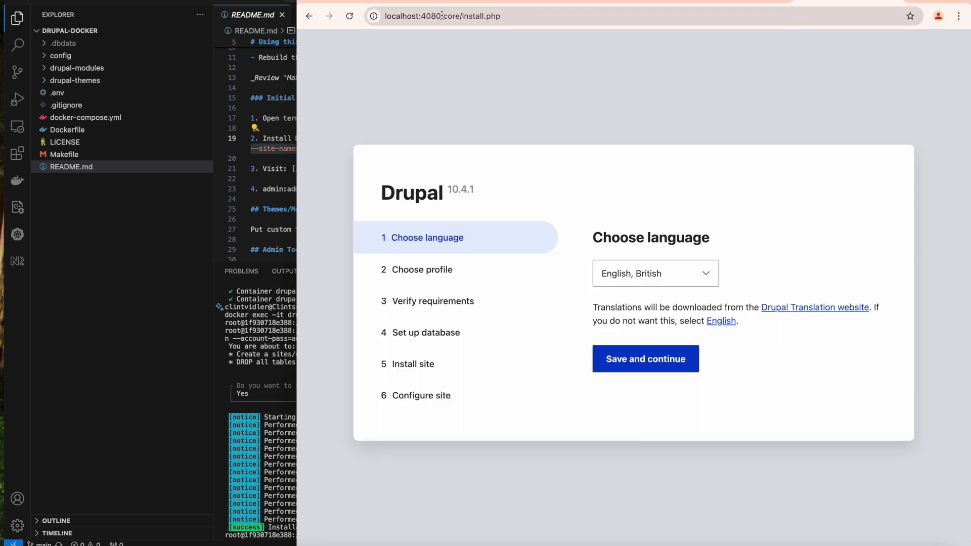
drag(442, 16, 531, 15)
key(BackSpace)
key(Return)
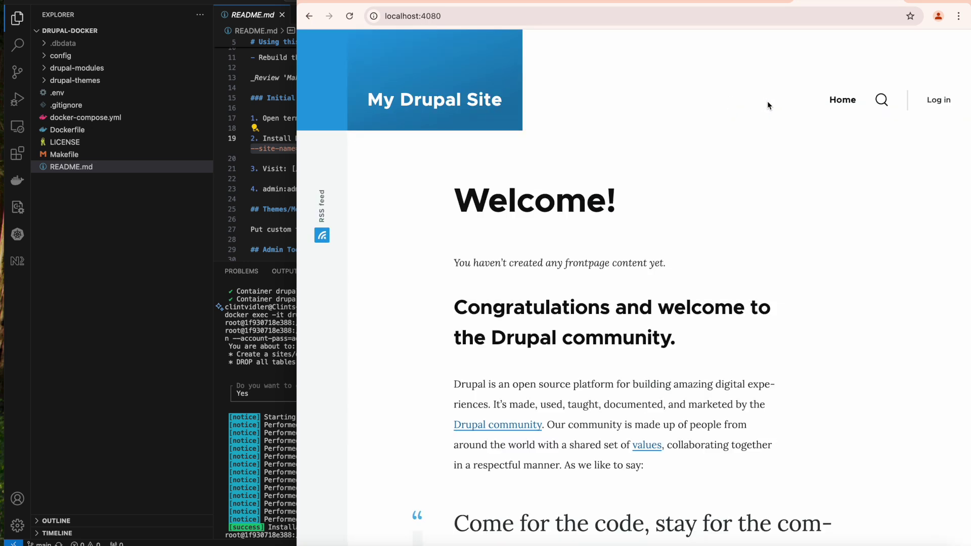
click(938, 100)
text(adm)
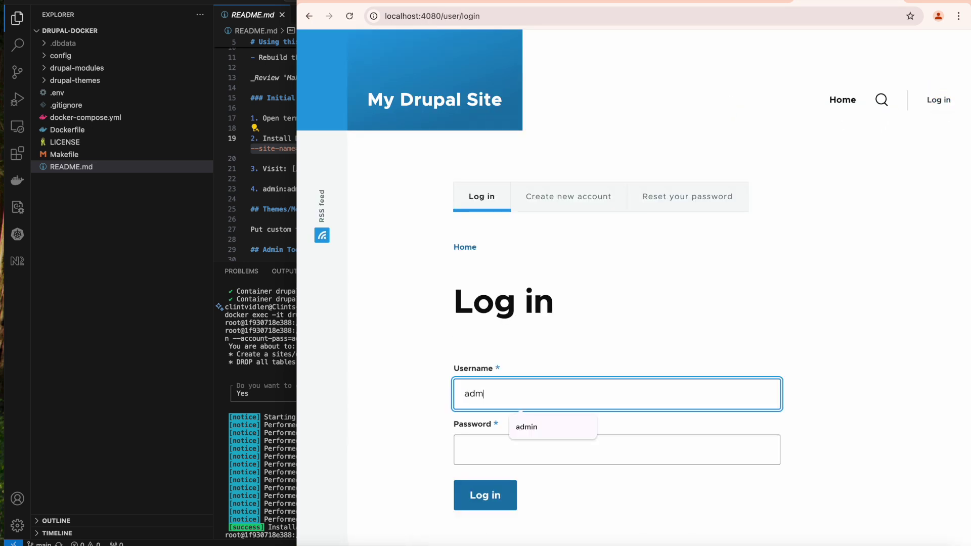
text(in)
key(Tab)
text(admi)
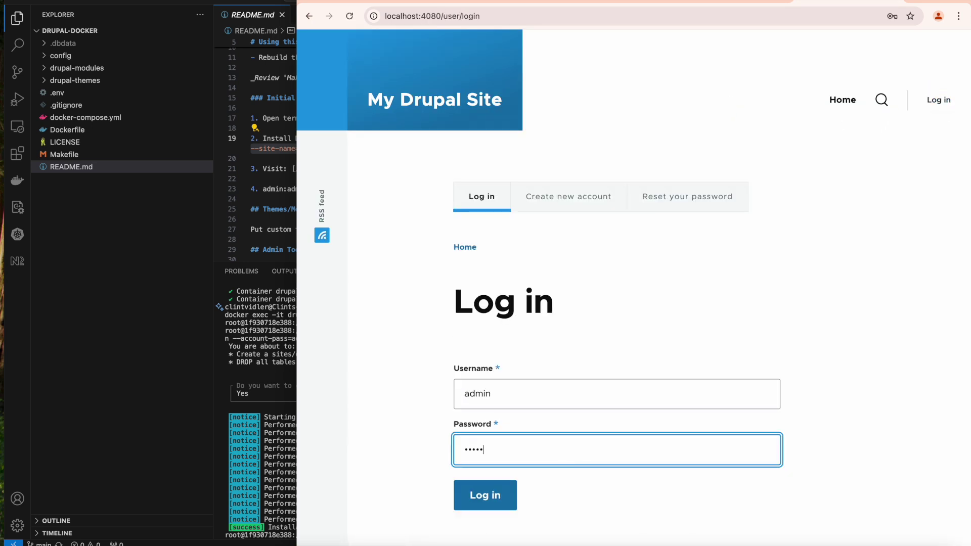
text(n)
key(Return)
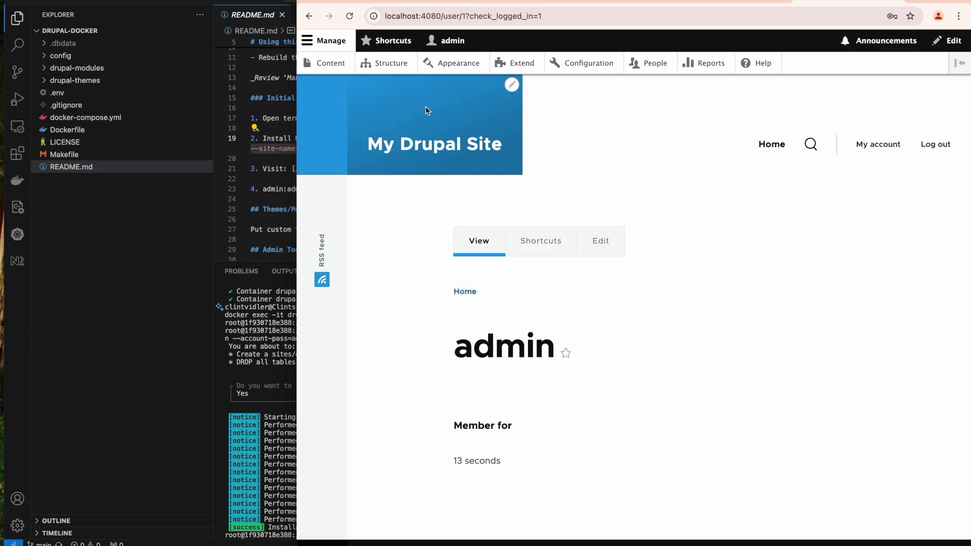
- Select the 'generate-theme my_new_theme --path themes/custom' command from the Starterkit docs
click(458, 63)
scroll(543, 236, down, 5)
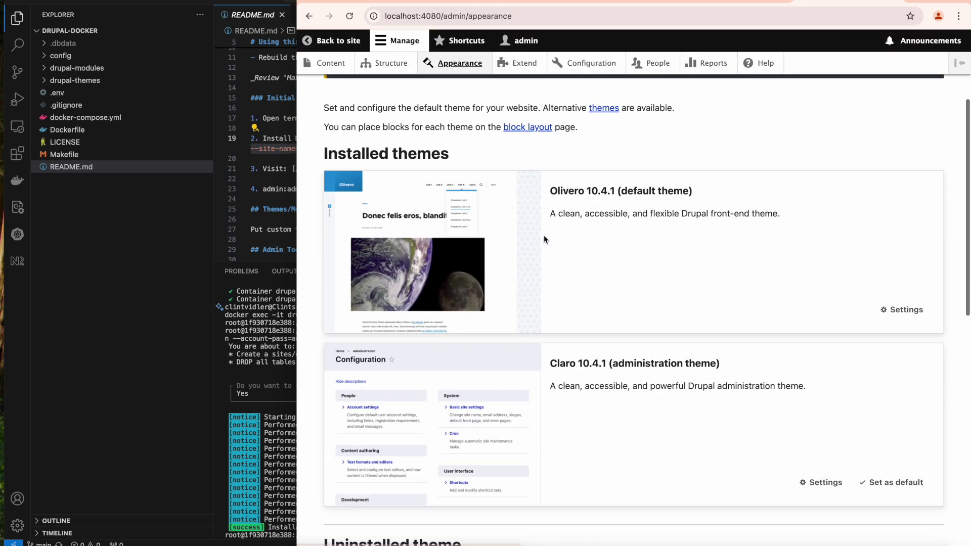
scroll(544, 236, down, 5)
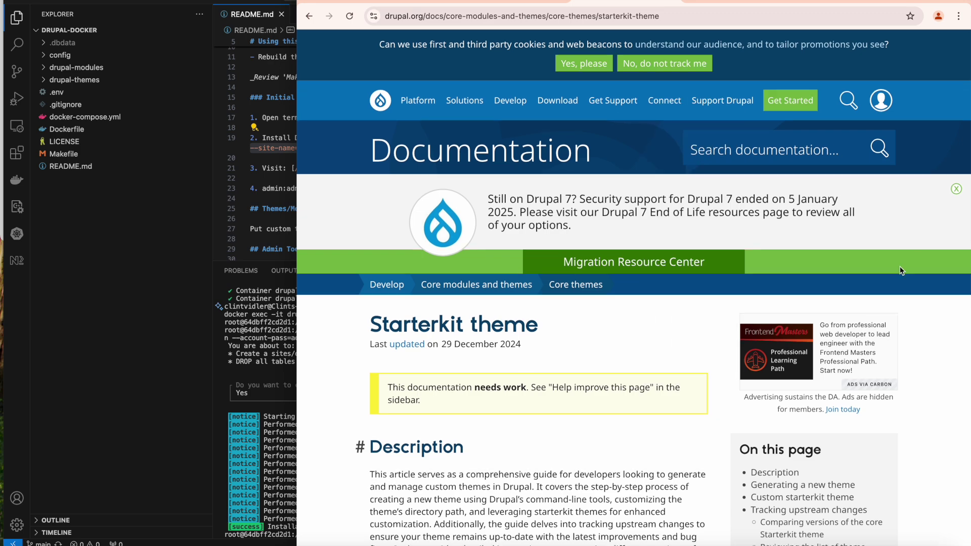
scroll(902, 271, down, 10)
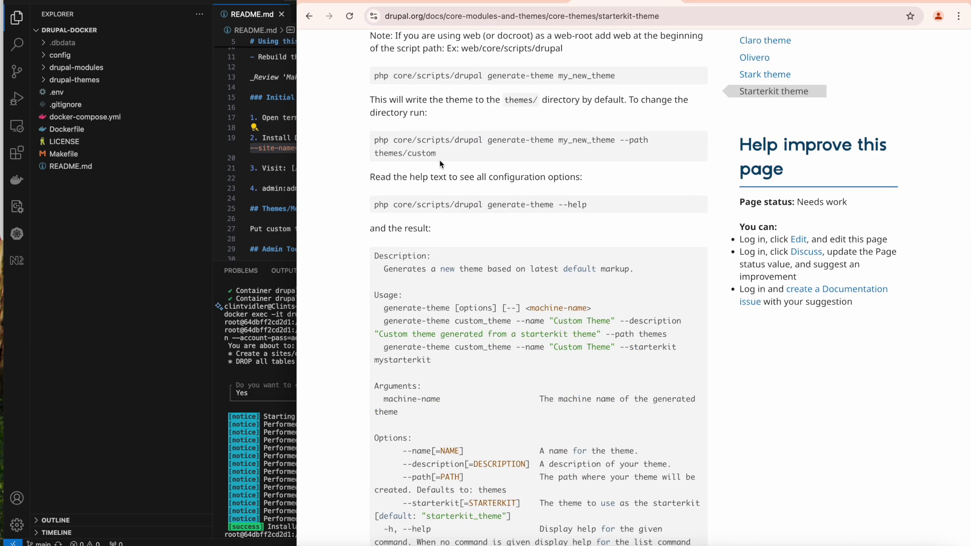
drag(437, 153, 373, 140)
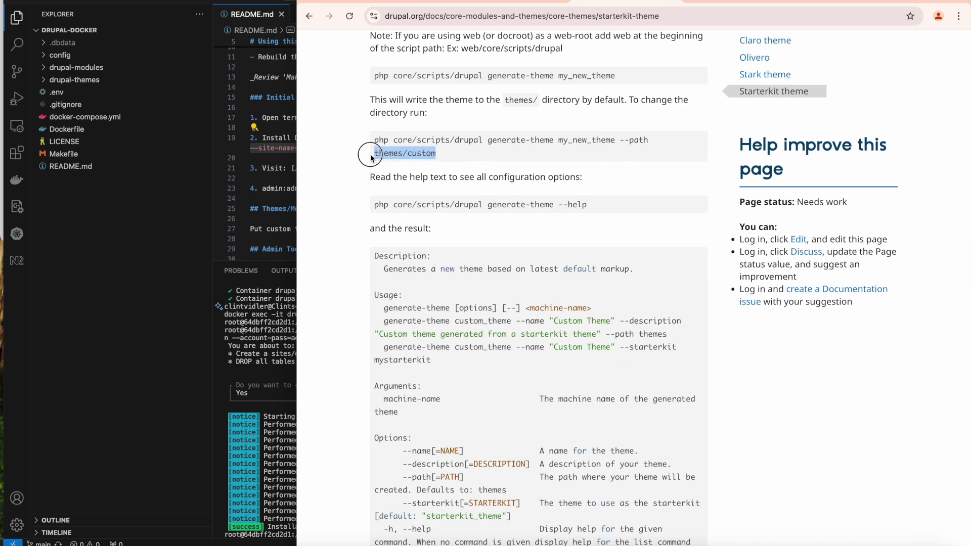
scroll(453, 203, up, 1)
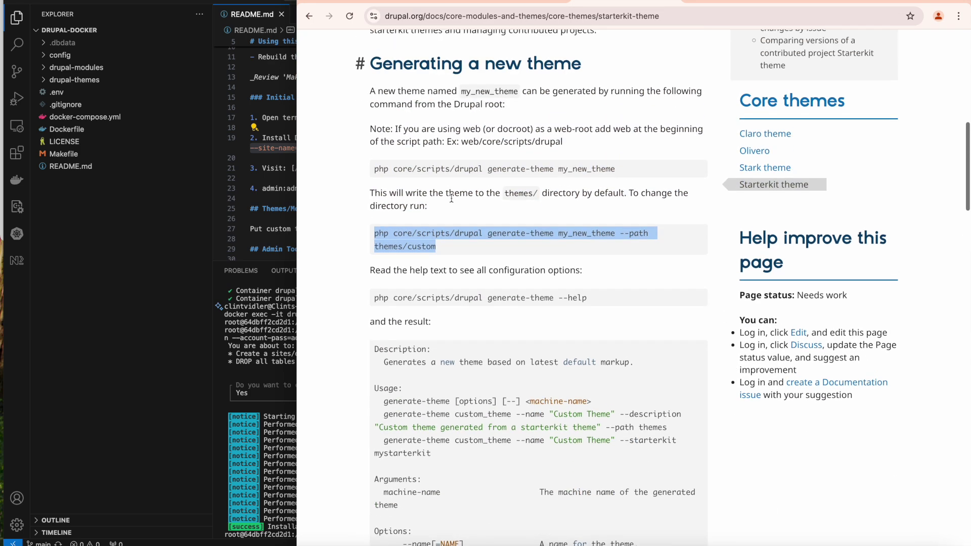
click(286, 447)
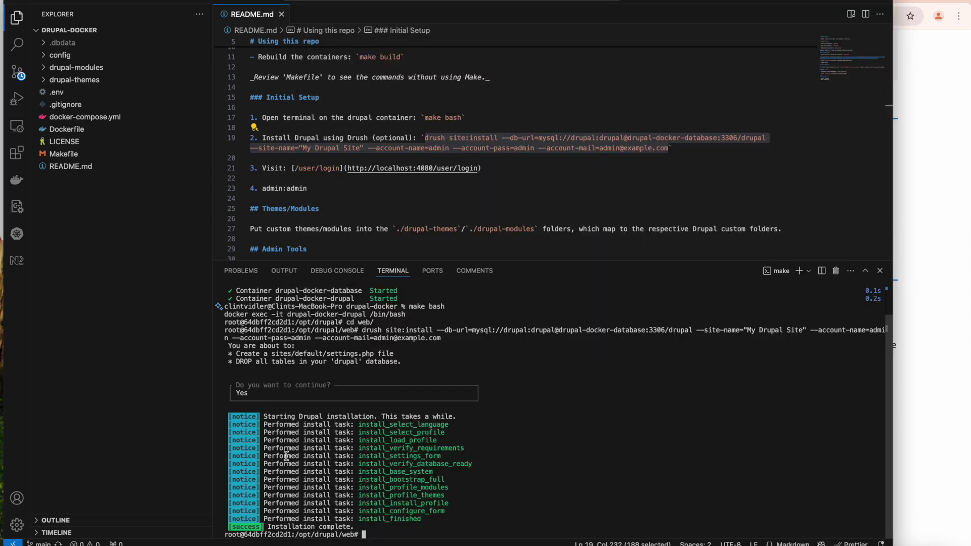
- Run the pasted generate-theme command with my_new_theme replaced by tailwind_4
key(ctrl+v)
key(alt+Left)
key(alt+Left)
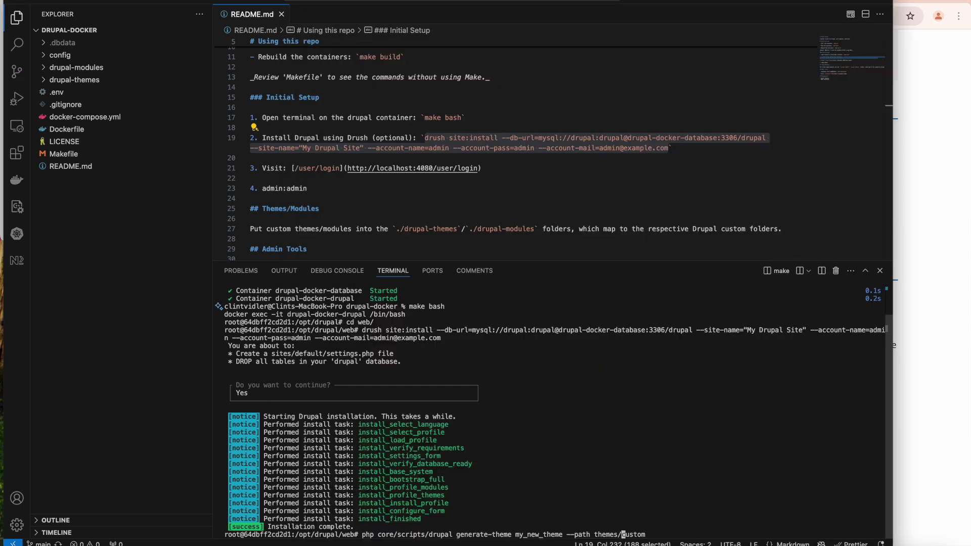
key(BackSpace)
key(BackSpace)
key(BackSpace)
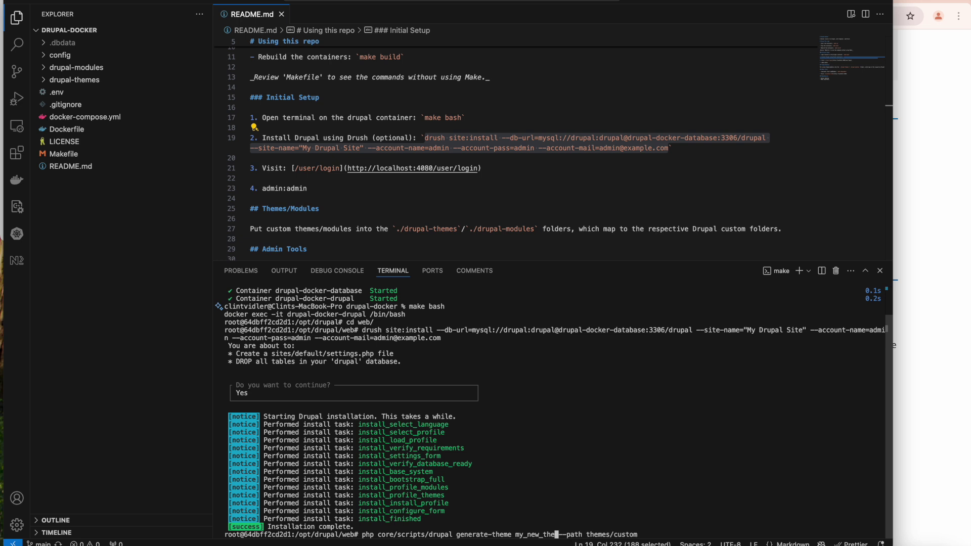
key(BackSpace)
text(tailwind)
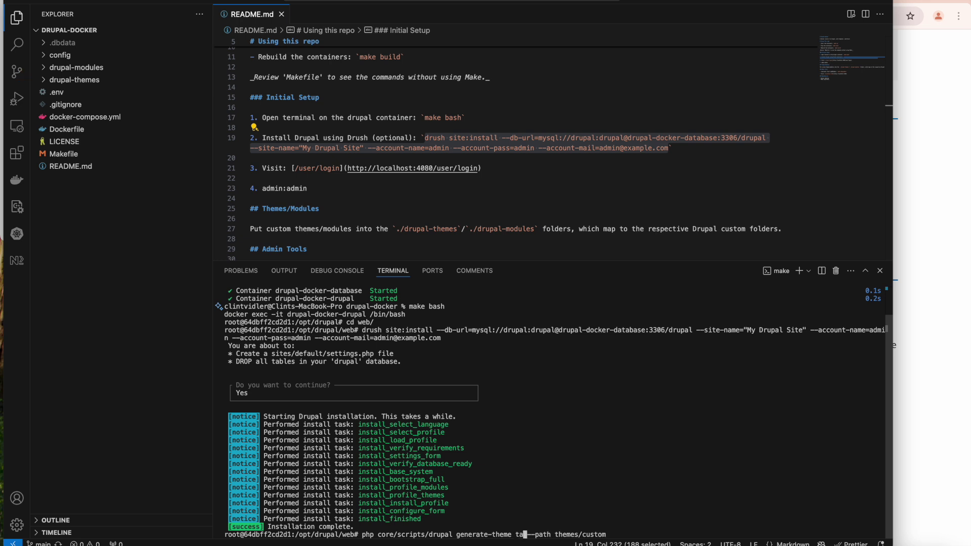
text(_4)
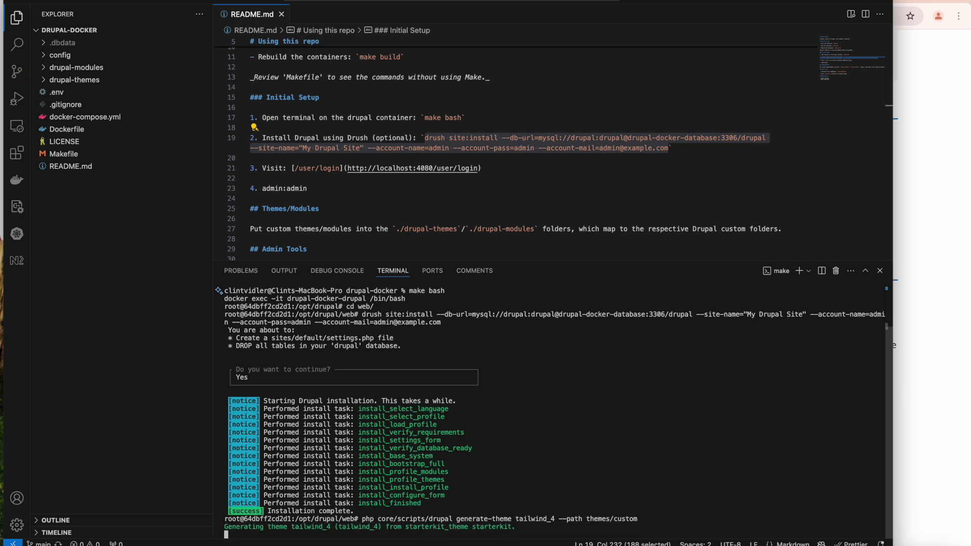
key(Return)
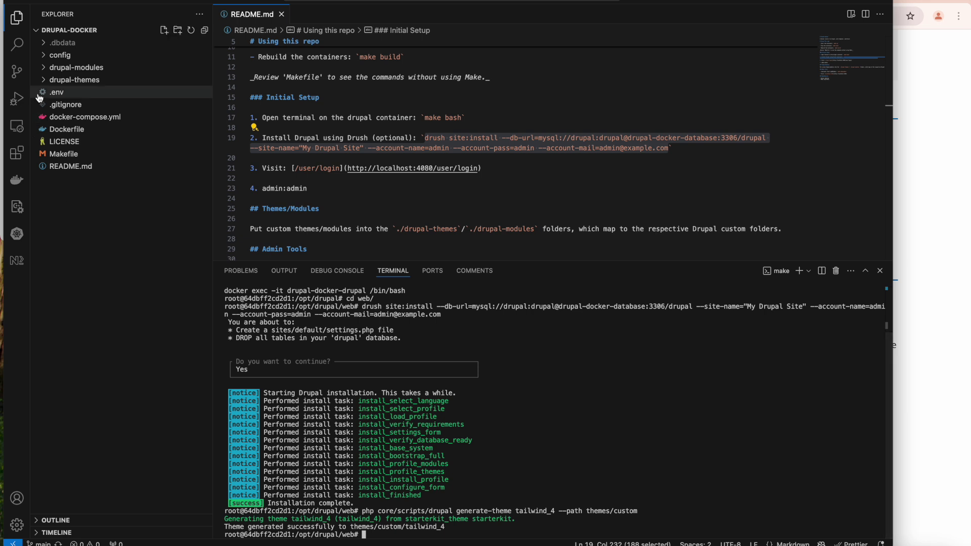
click(43, 79)
- Expand tailwind_4 in Explorer, cd into themes/custom/tailwind_4, and bring up the Tailwind CLI docs
click(47, 91)
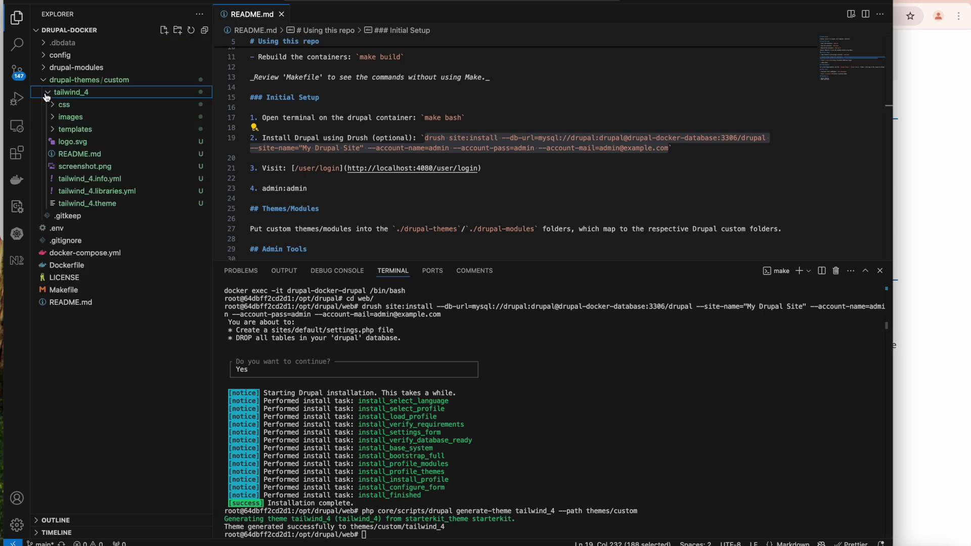
click(501, 362)
text(c)
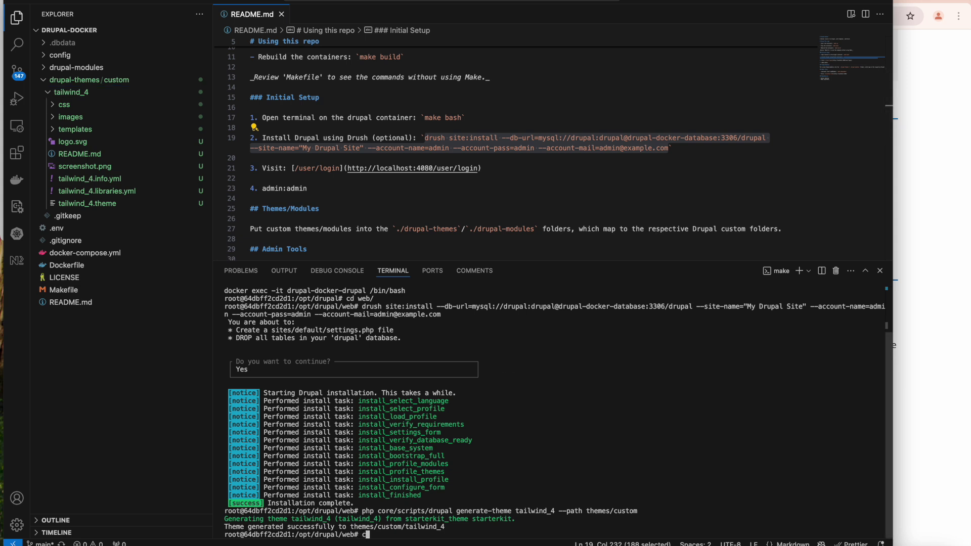
text(d themes/c)
text(ustom/t)
key(Tab)
key(Return)
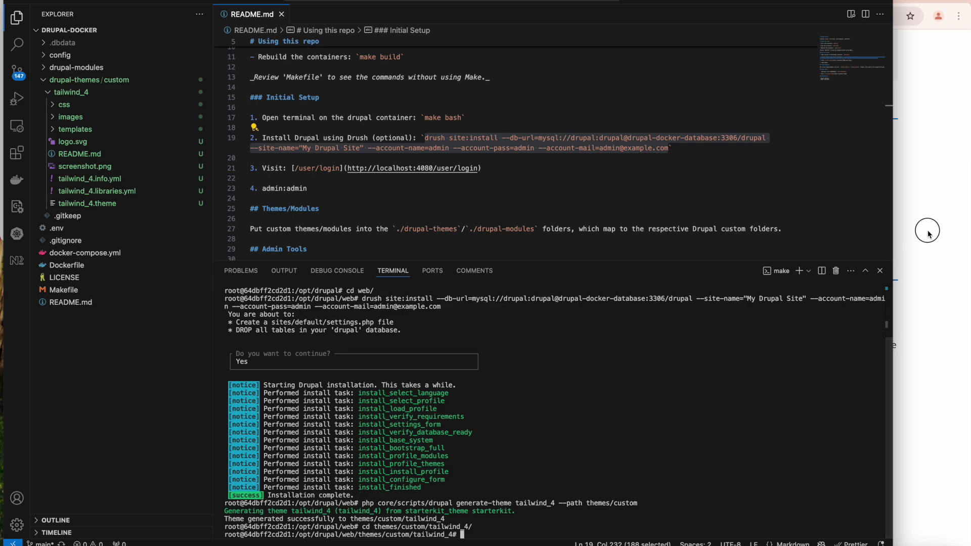
click(927, 236)
click(781, 6)
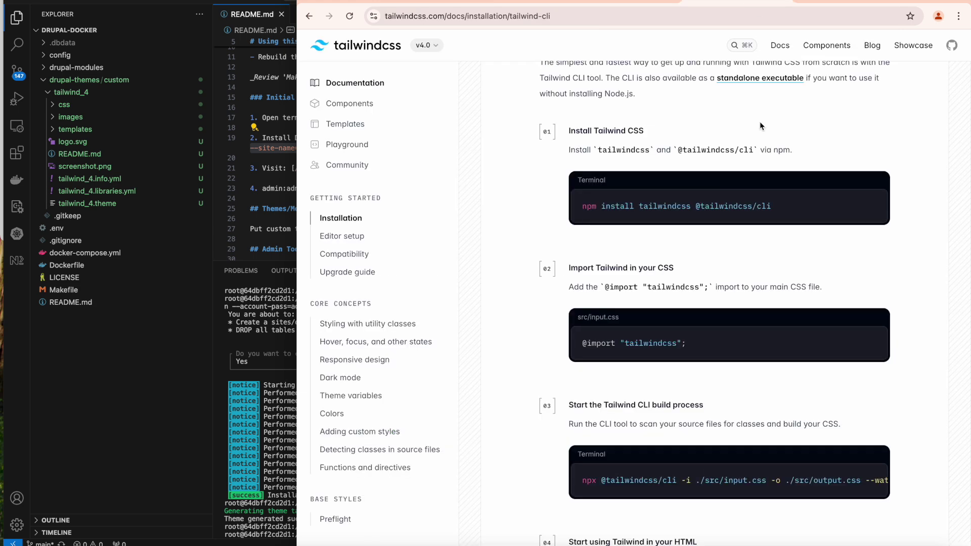
scroll(763, 127, up, 3)
scroll(763, 163, up, 3)
scroll(677, 298, down, 3)
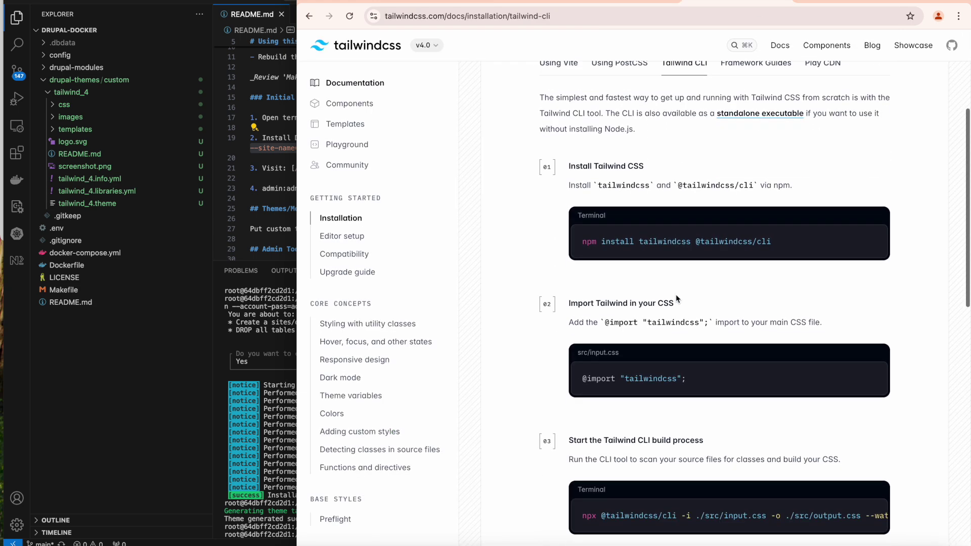
scroll(676, 298, down, 1)
drag(772, 225, 582, 226)
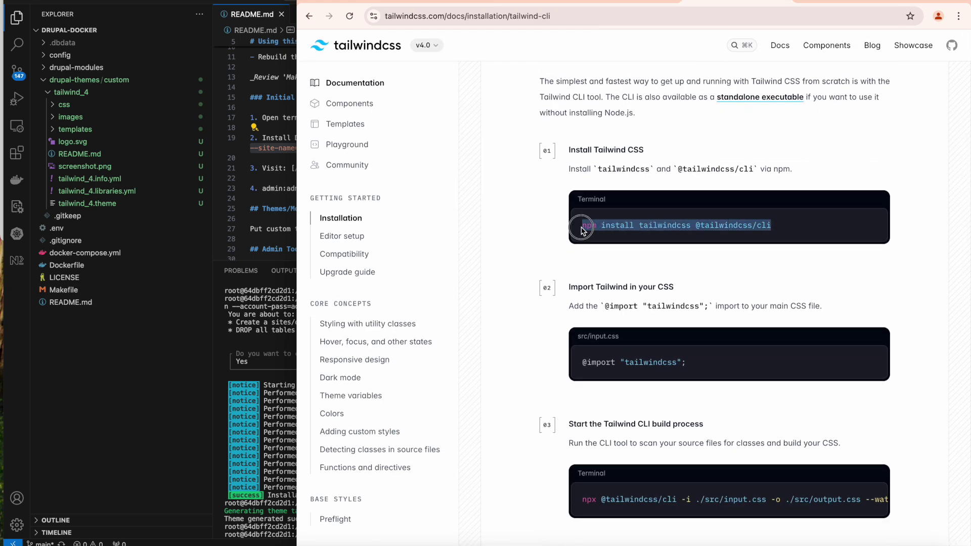
click(287, 429)
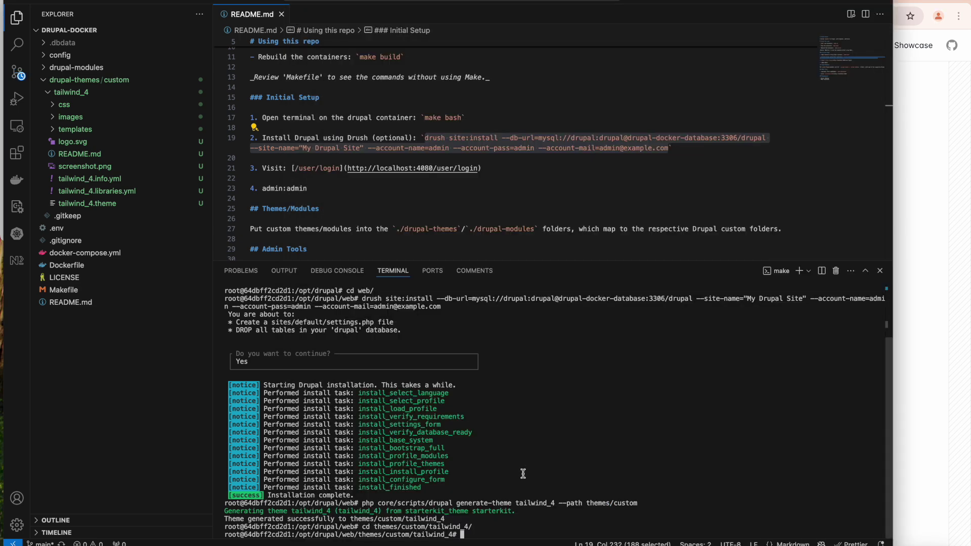
text(npm init)
key(Return)
key(Return)
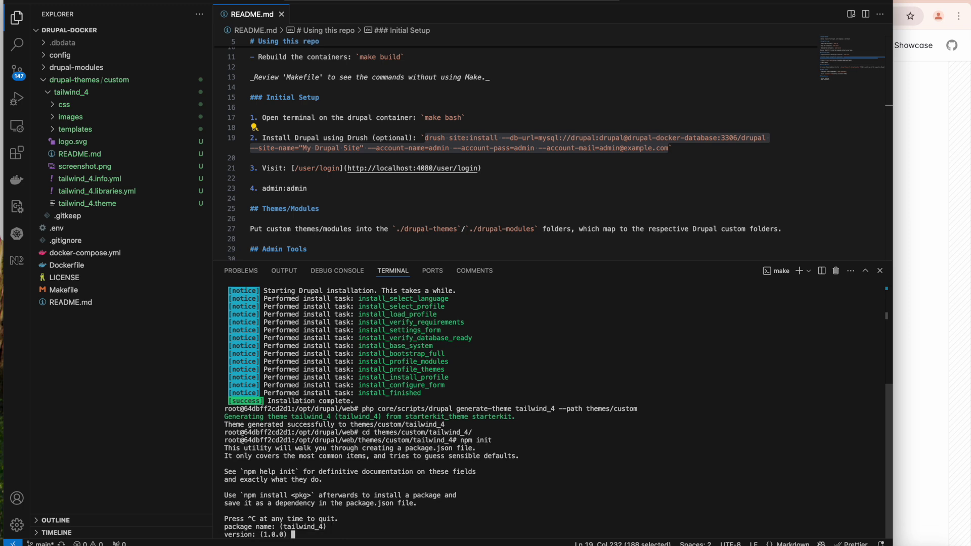
key(Return)
key(Return)
key(Return)
key(Return)
key(Return)
key(Return)
key(Return)
key(Return)
key(Return)
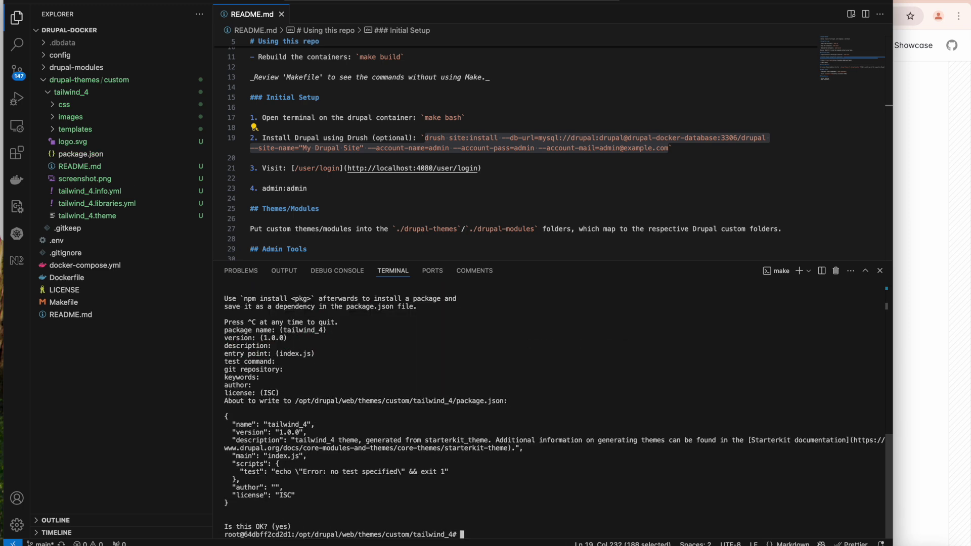
text(npm install tailwindcss @tailwindcss/cli)
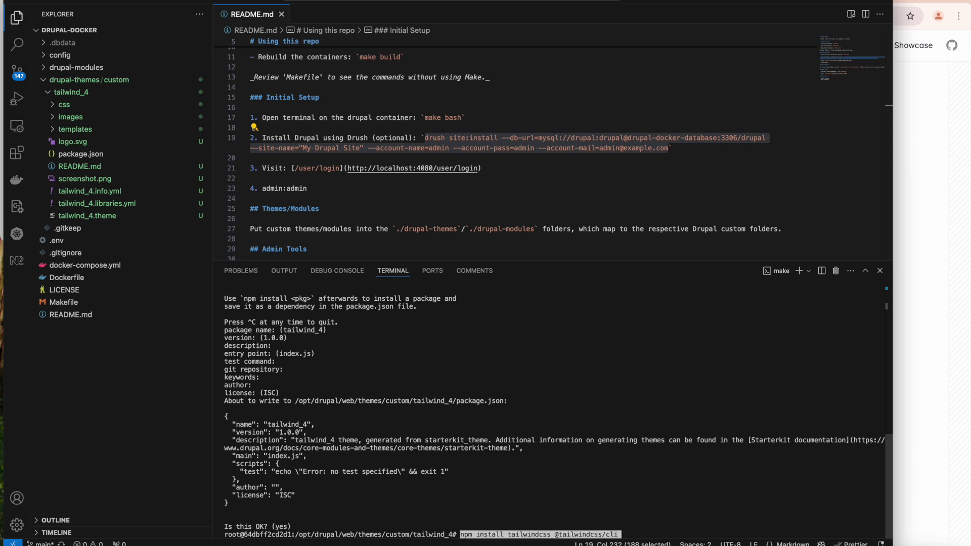
key(Return)
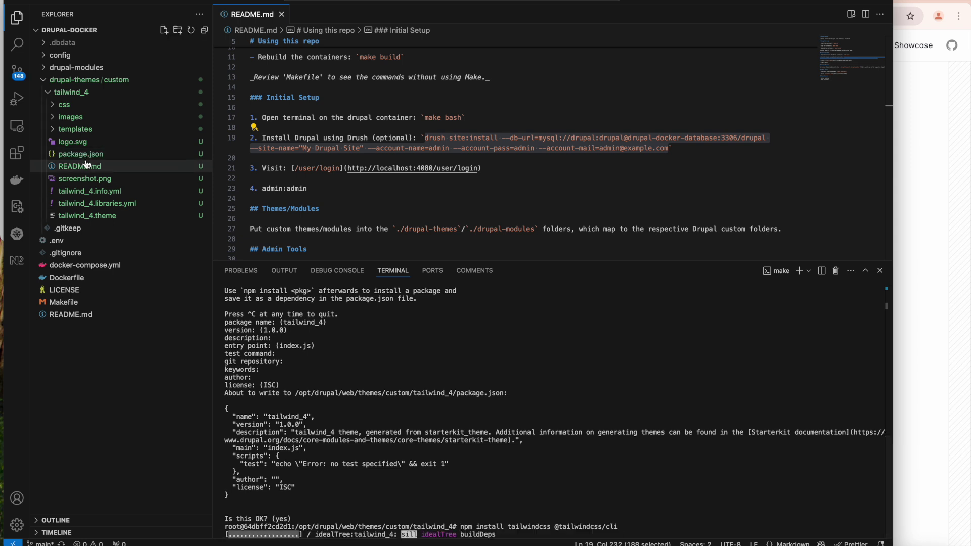
click(80, 154)
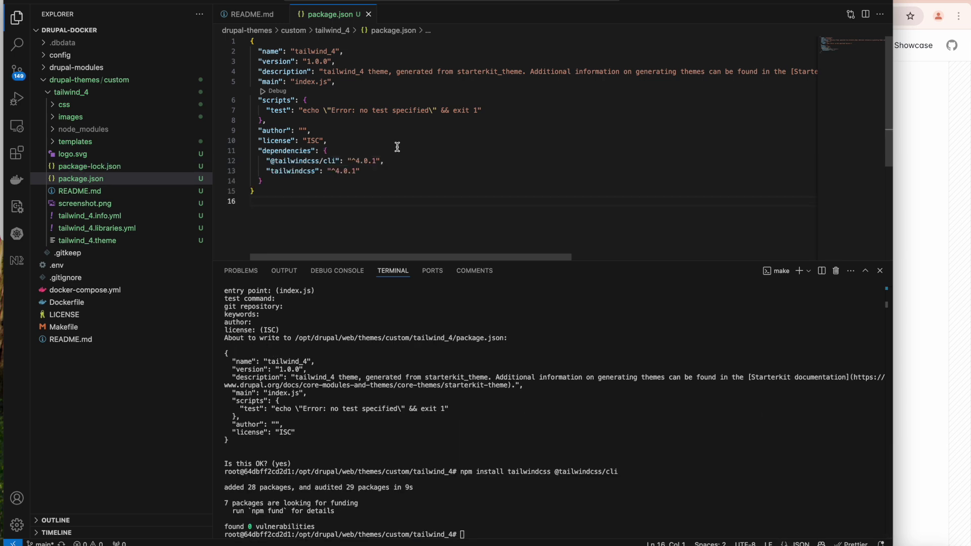
click(910, 213)
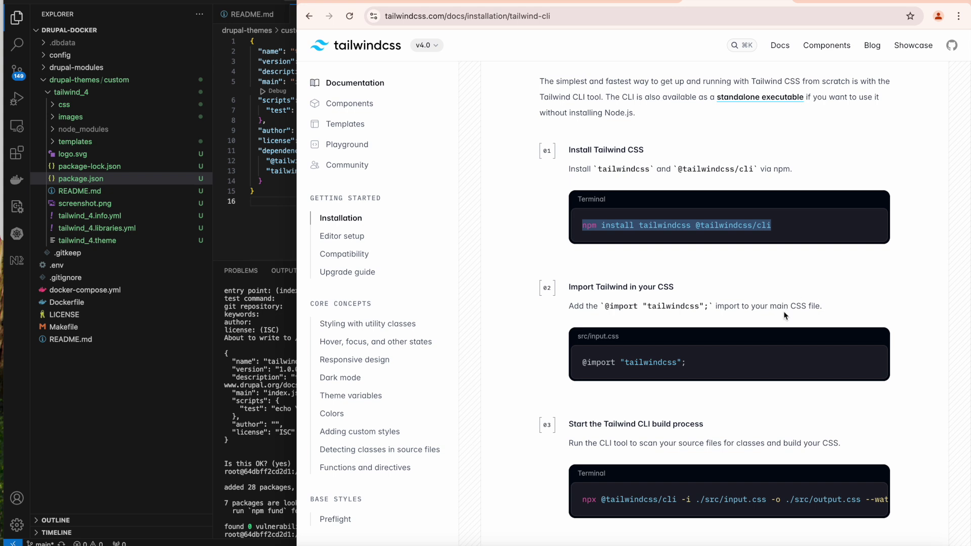
scroll(785, 315, down, 1)
drag(699, 314, 587, 315)
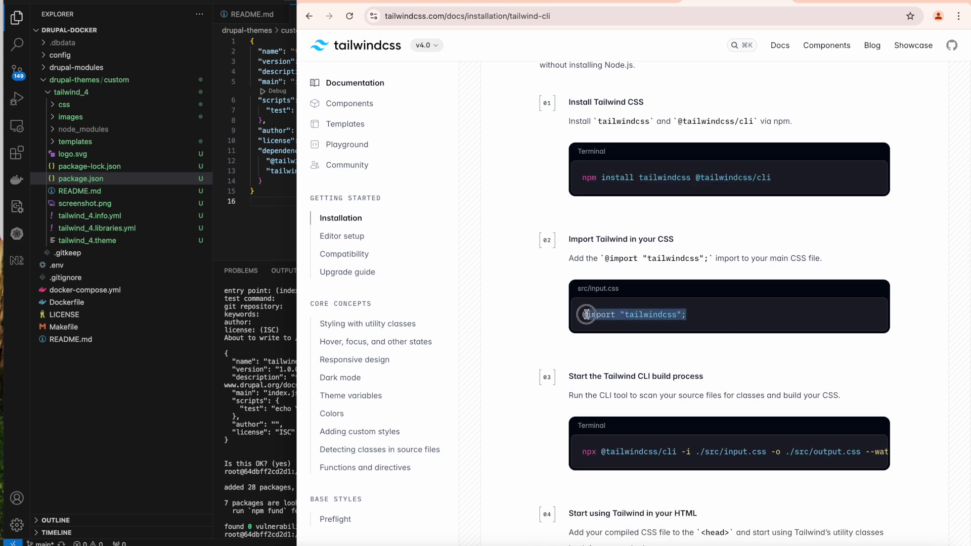
key(ctrl+c)
click(281, 205)
right_click(76, 105)
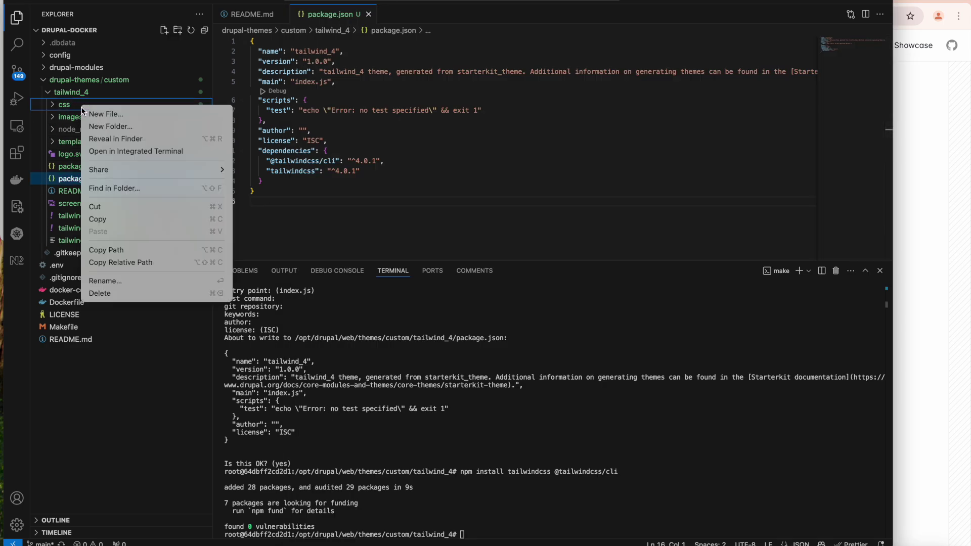
click(105, 114)
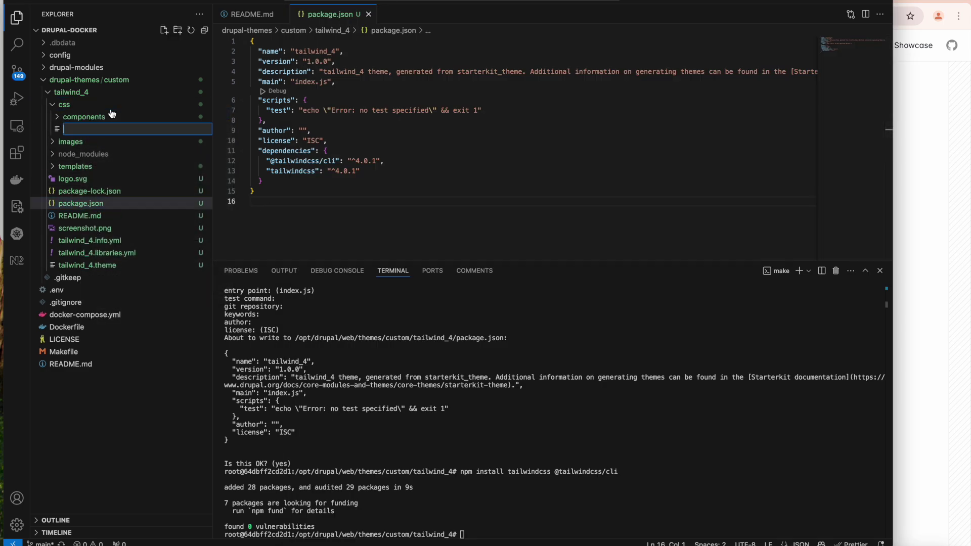
text(tailwind.css)
key(Return)
key(ctrl+v)
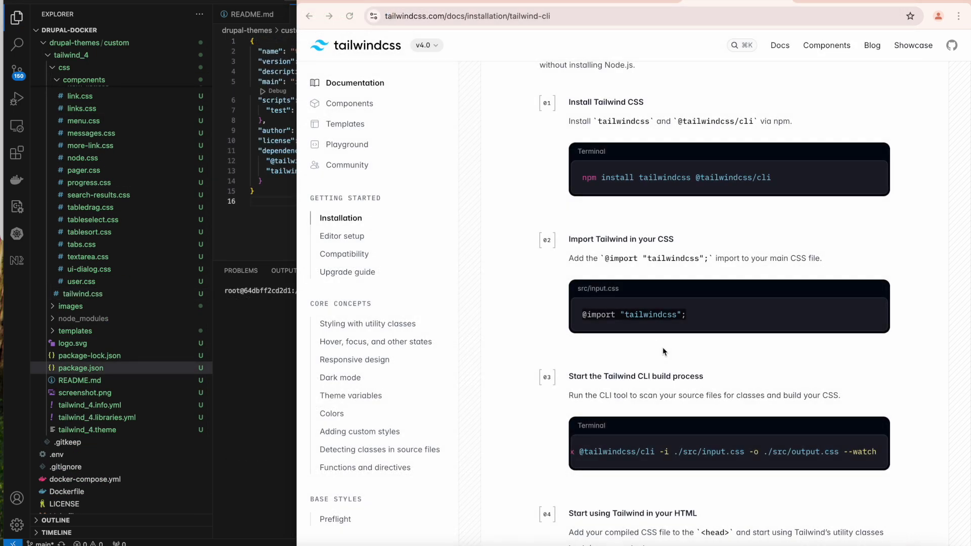
triple_click(665, 452)
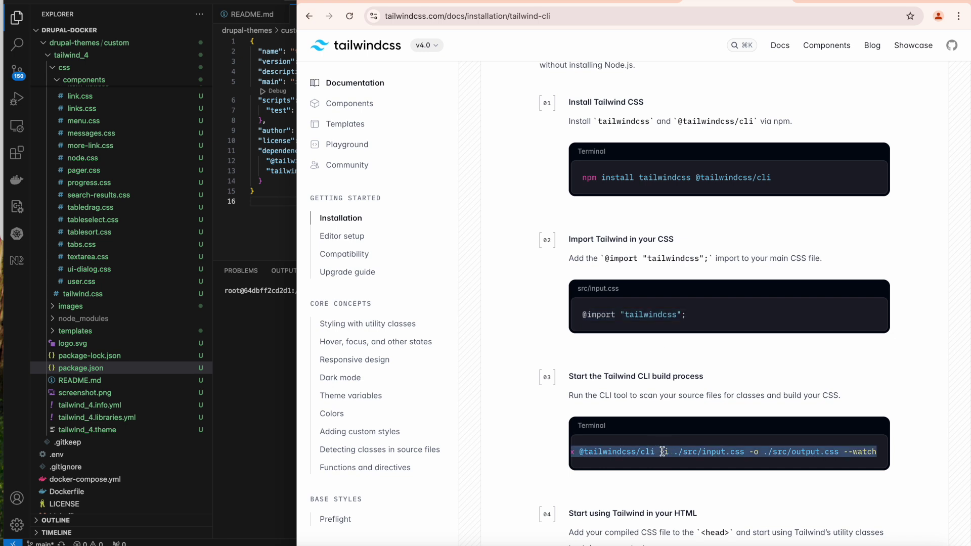
click(253, 226)
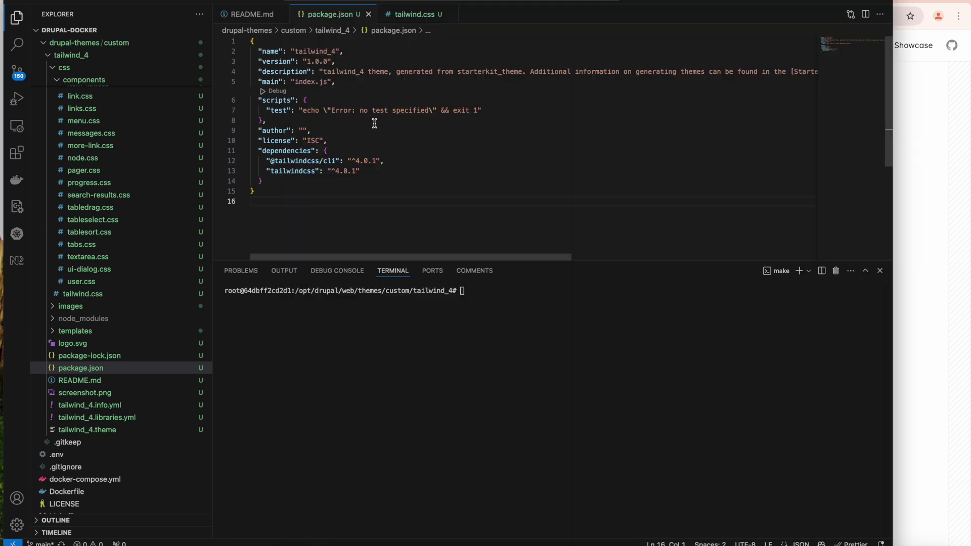
double_click(276, 111)
text(dev)
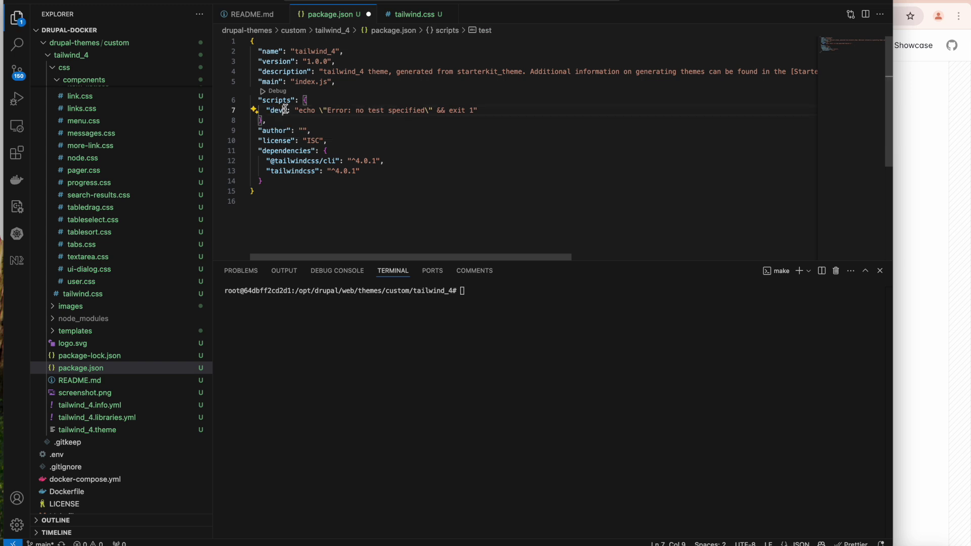
drag(300, 111, 474, 110)
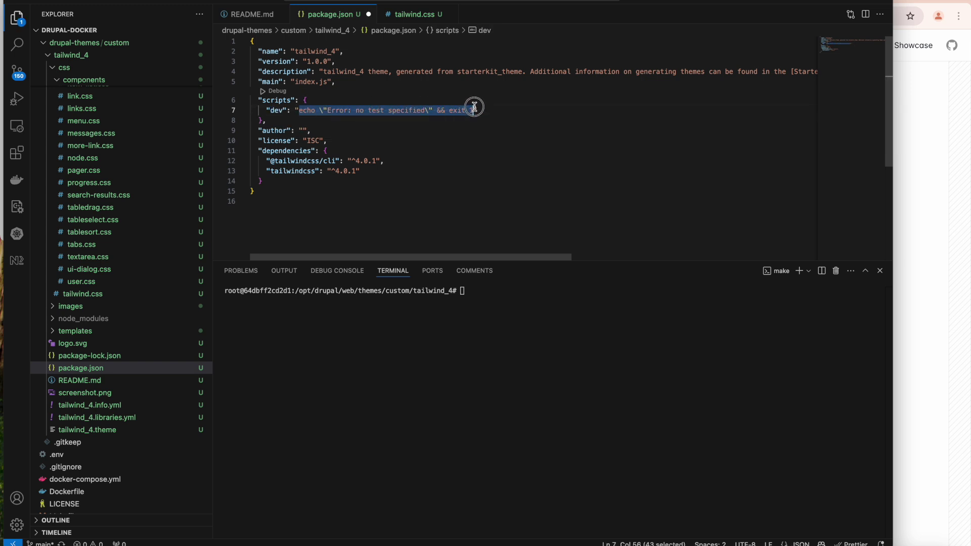
key(ctrl+v)
mouse_move(439, 111)
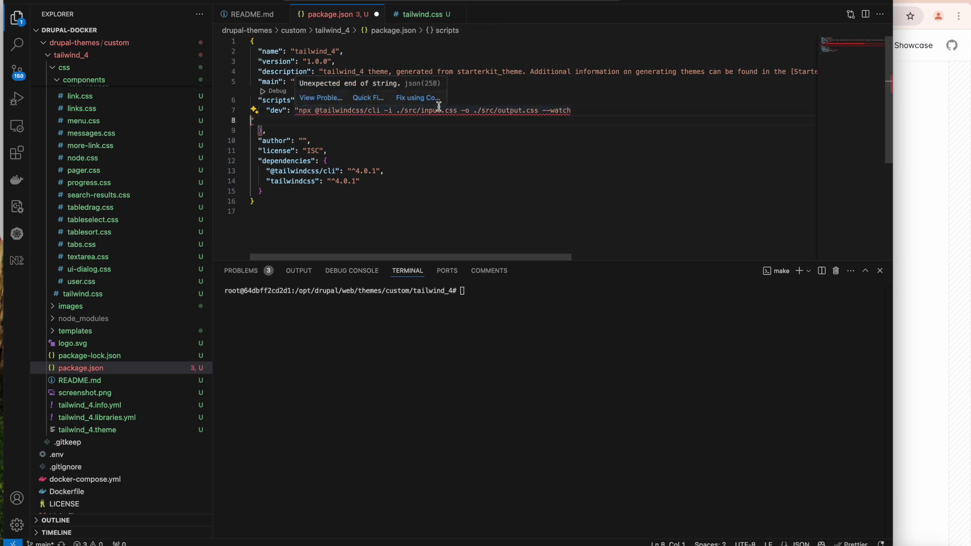
key(BackSpace)
text(")
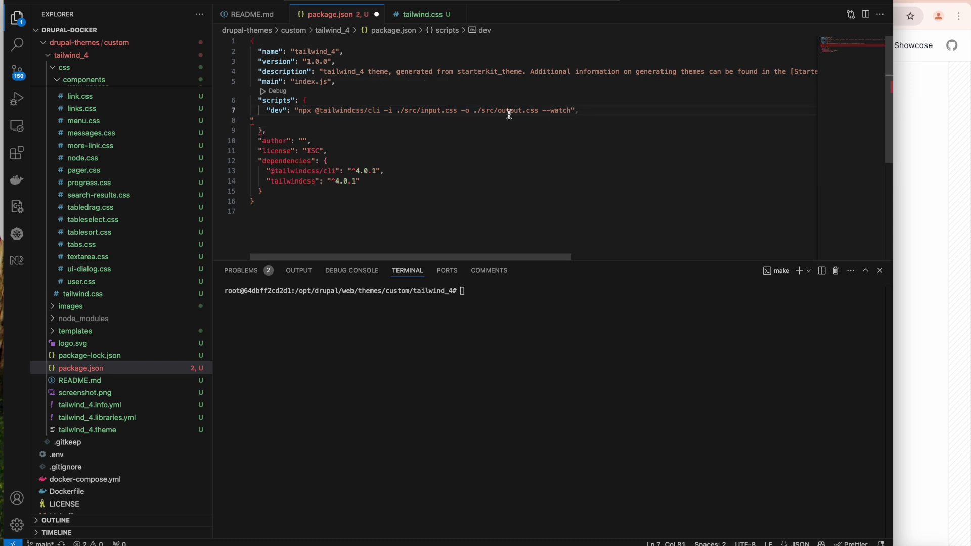
- Set the paths to ./css/tailwind.css and ./css/tailwind.output.css, remove the stray quote, and save
click(499, 111)
text(tailwind.)
double_click(429, 110)
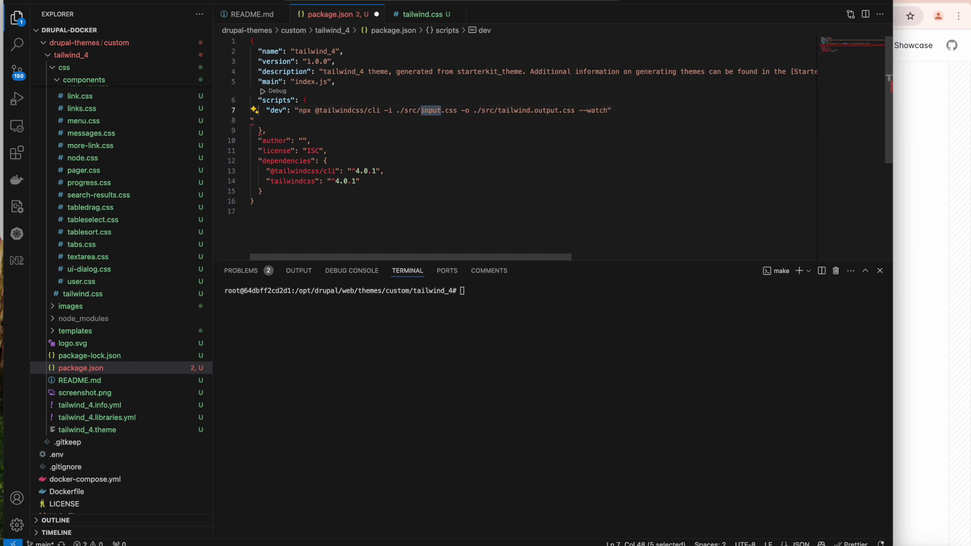
text(tailwind)
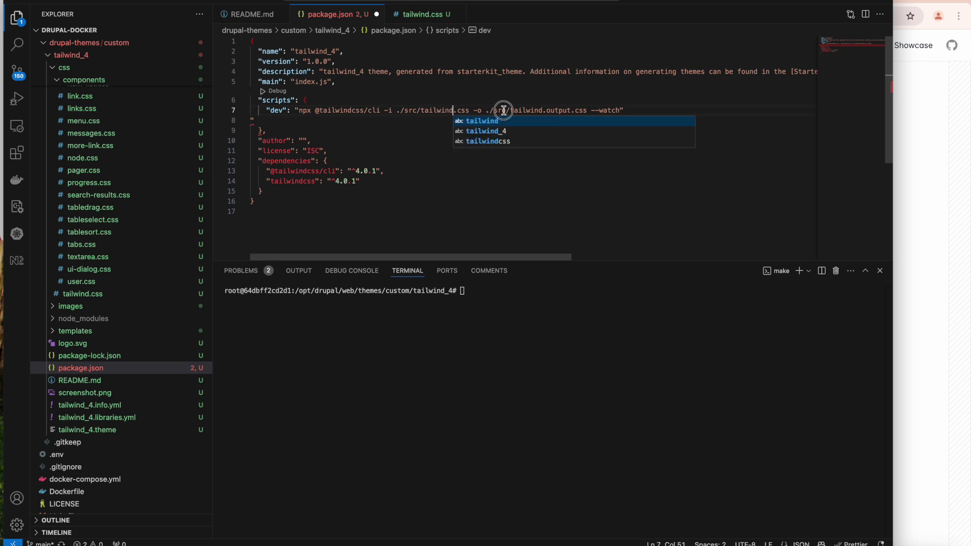
double_click(504, 110)
text(css)
double_click(409, 110)
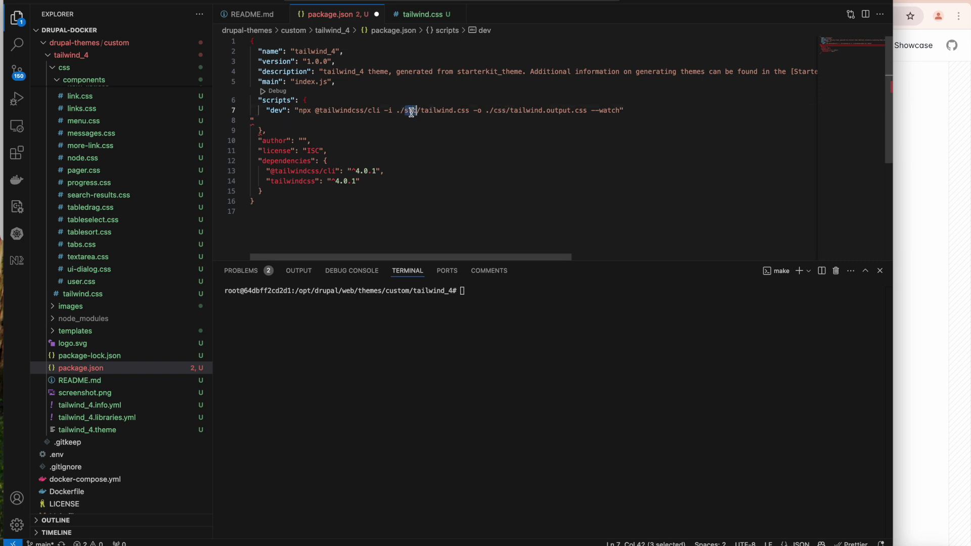
text(css)
click(354, 120)
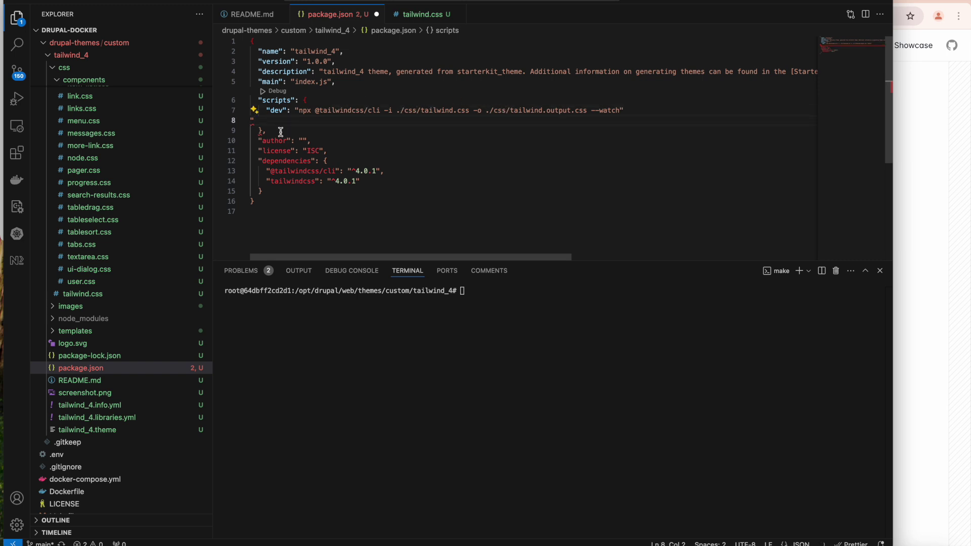
key(BackSpace)
key(BackSpace)
text(,)
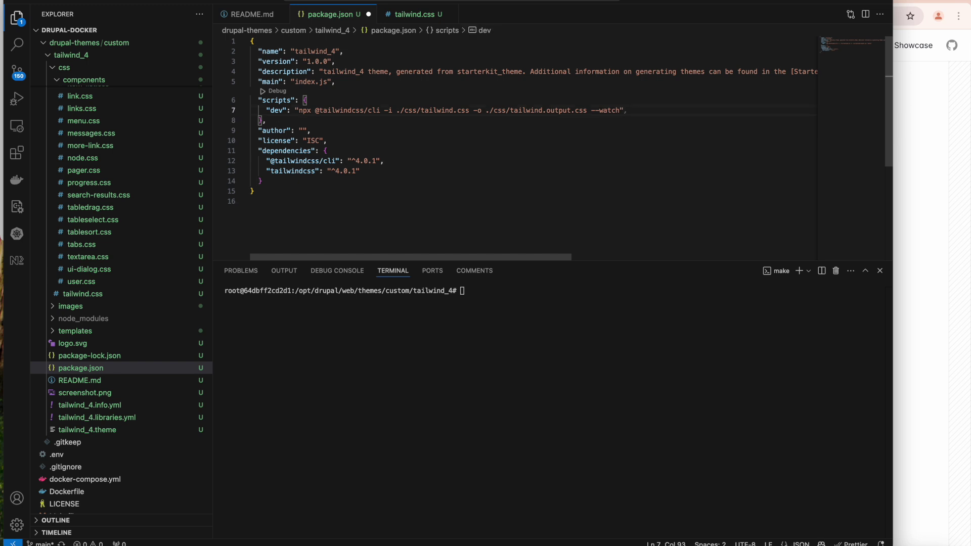
click(322, 150)
key(ctrl+s)
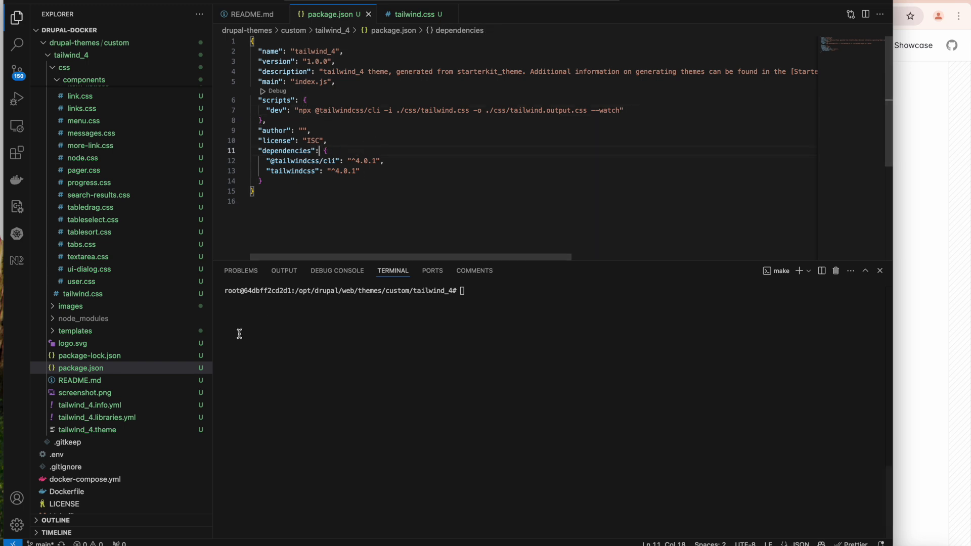
- Add css/tailwind.output.css: {} under the base css entry in tailwind_4.libraries.yml and save
click(97, 418)
click(294, 71)
key(Return)
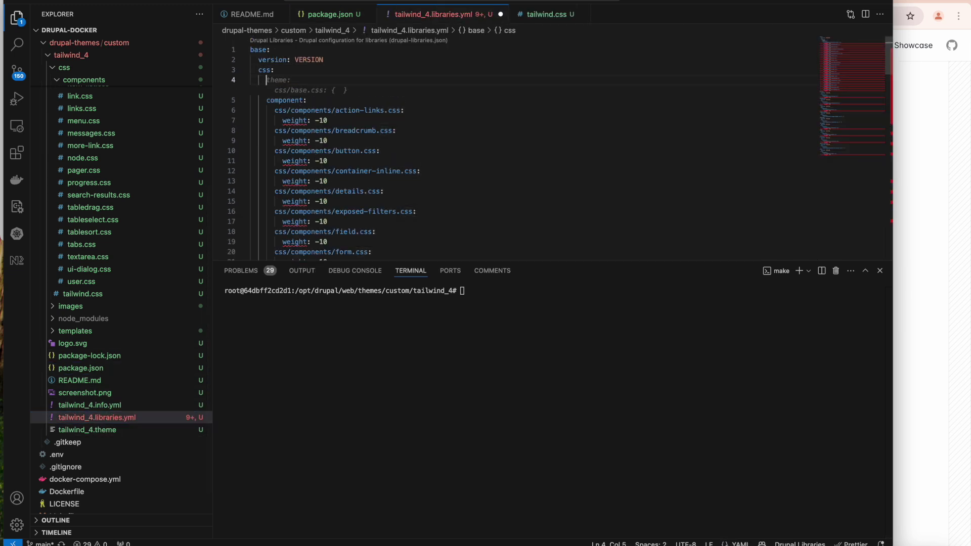
text(base:)
key(Return)
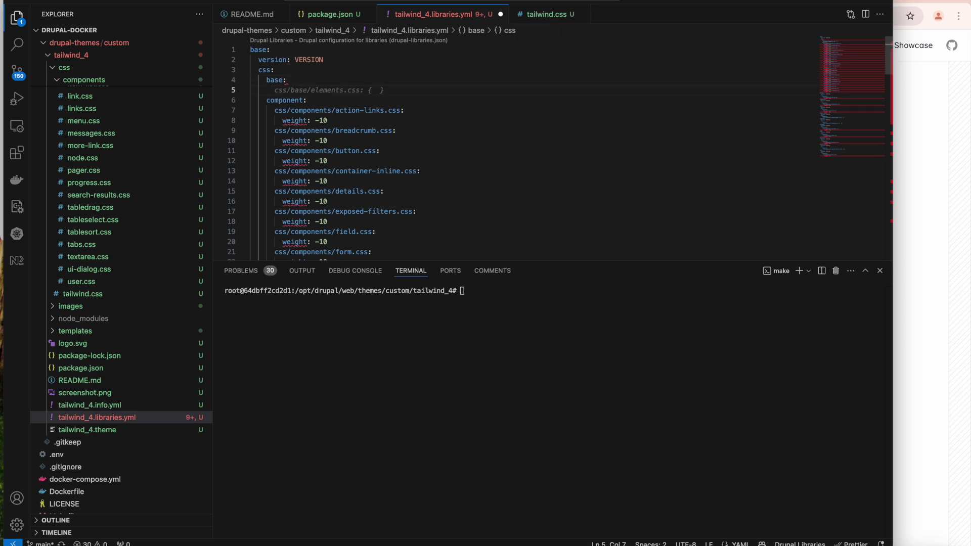
text(css/)
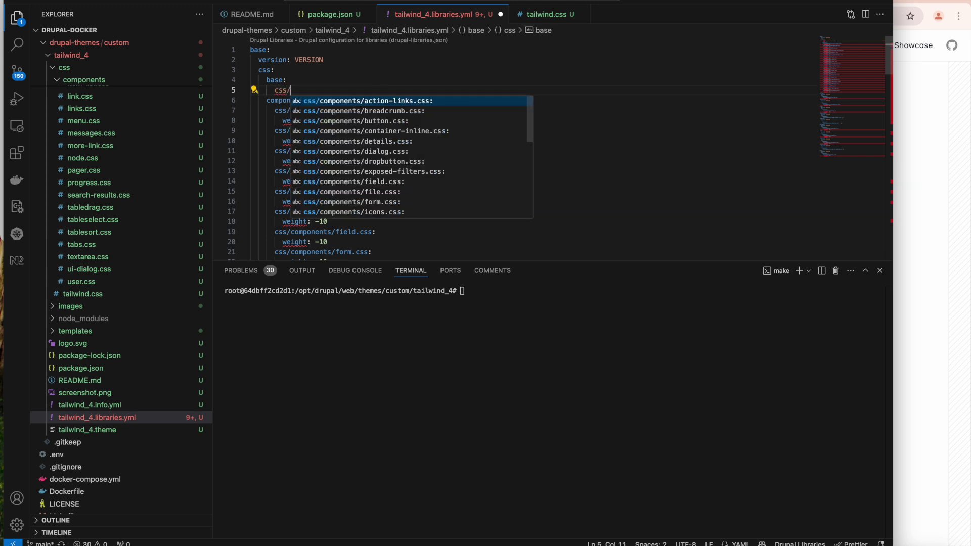
text(tailwind.css)
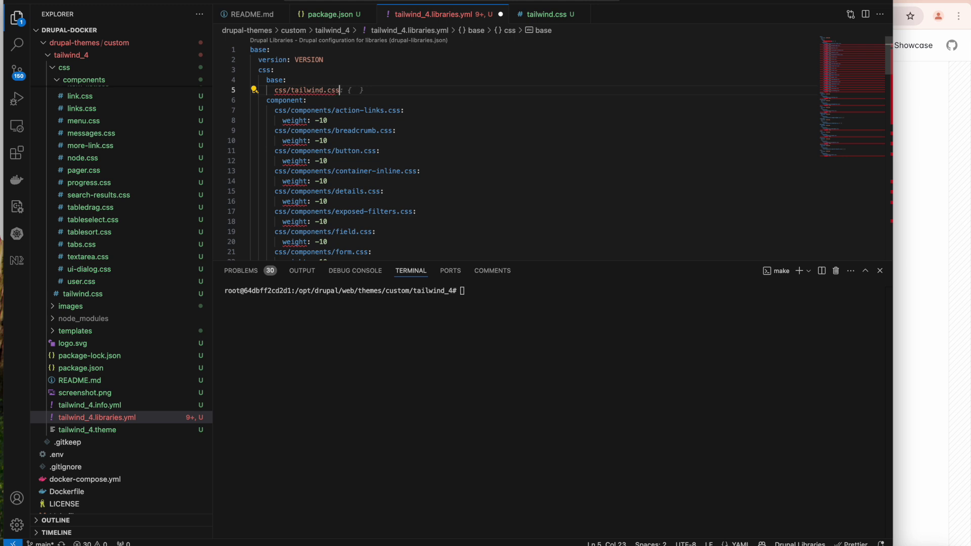
key(BackSpace)
key(BackSpace)
text(.)
text(output)
key(End)
text(: )
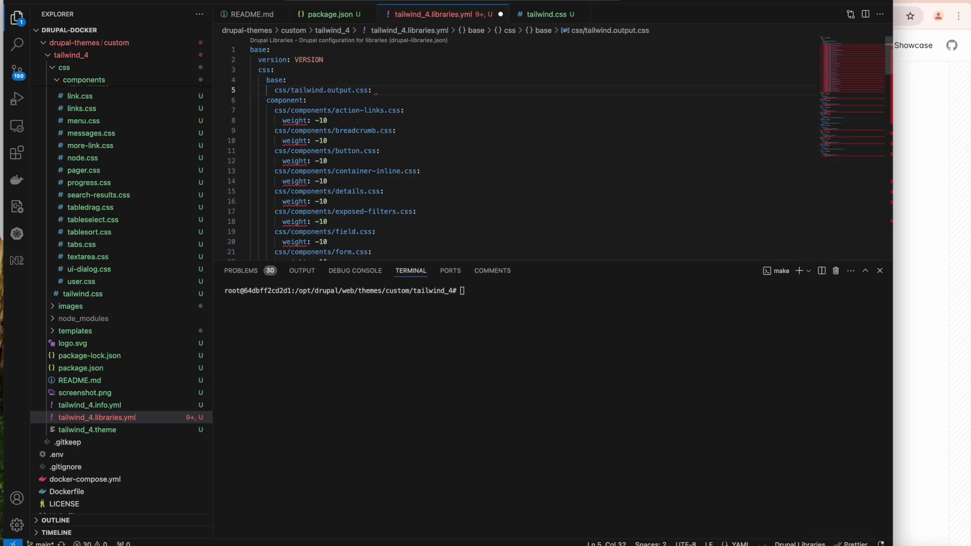
text({)
key(ctrl+s)
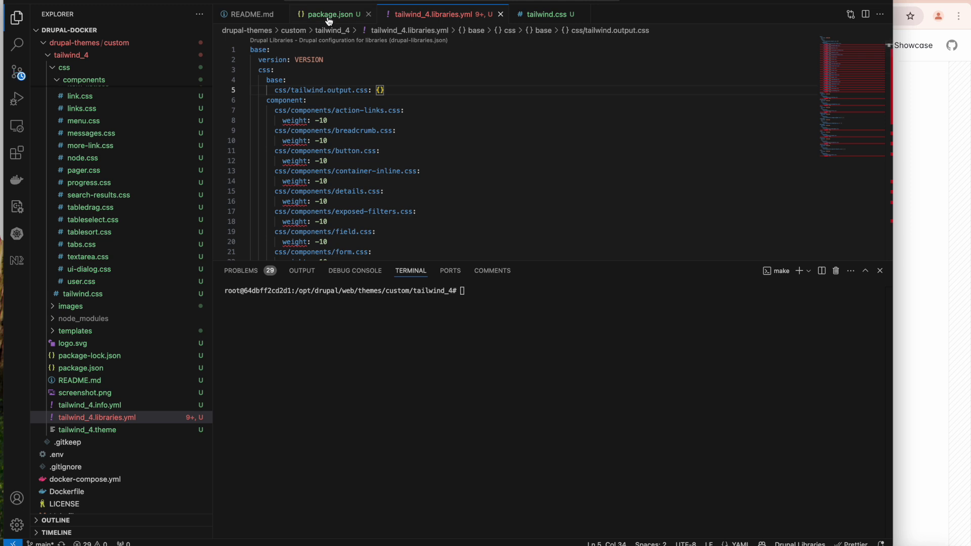
- Open templates/layout/page.html.twig from the theme's template folders
click(329, 14)
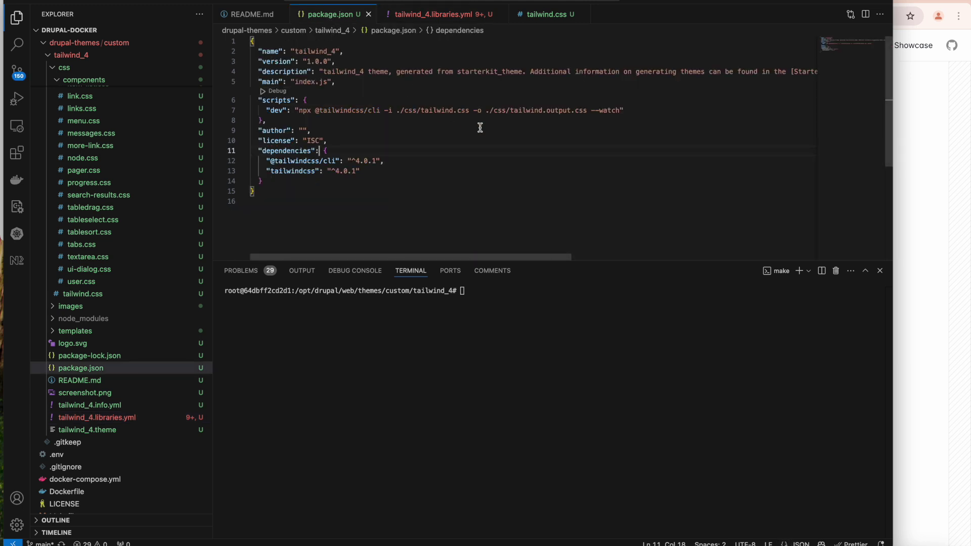
click(548, 349)
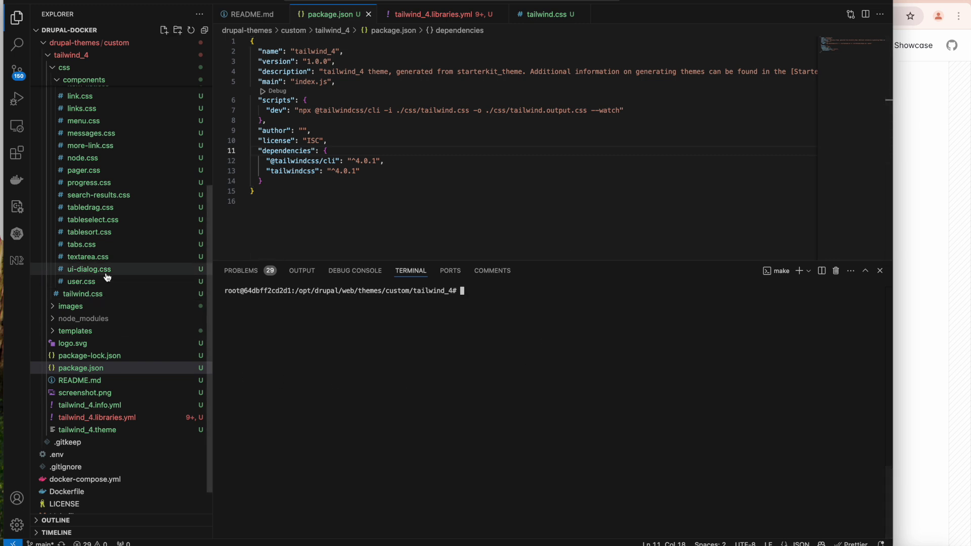
click(74, 331)
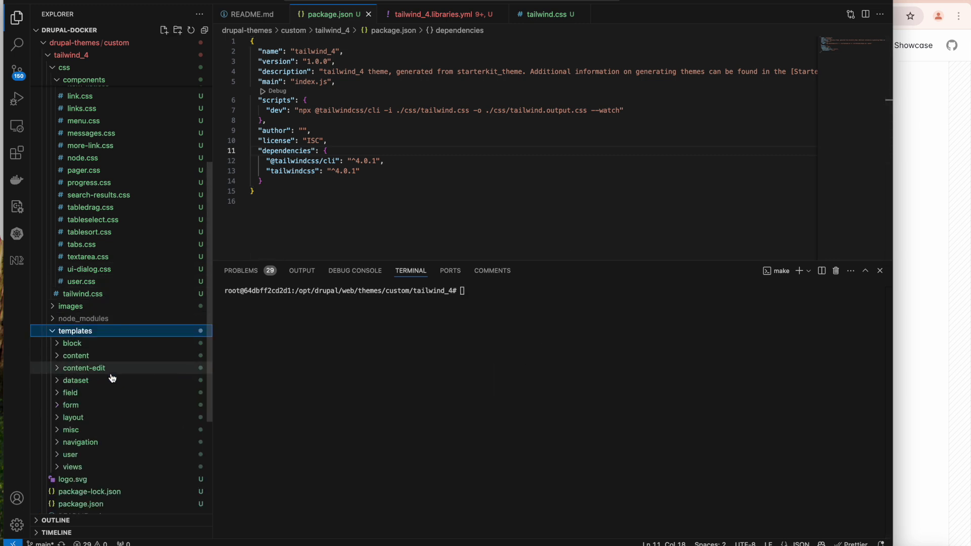
click(73, 417)
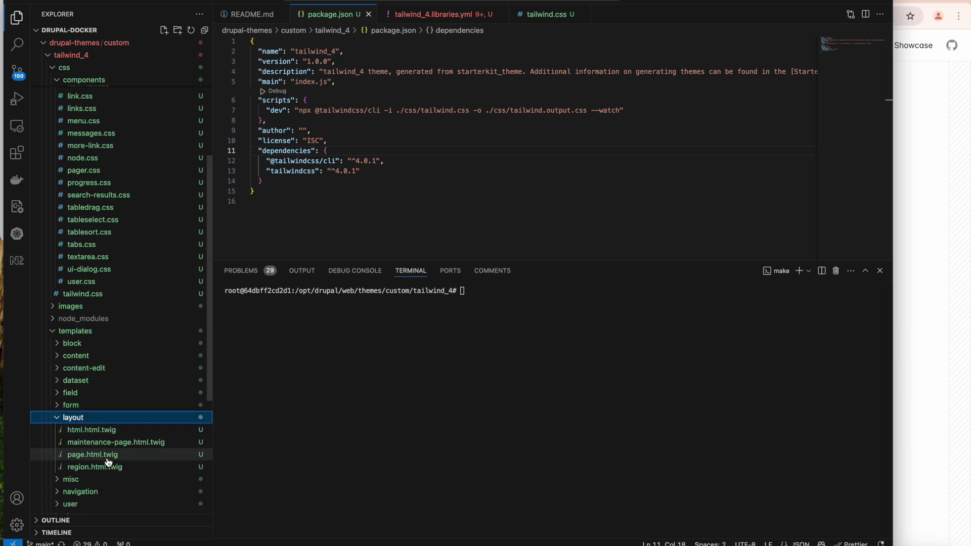
click(93, 455)
click(388, 199)
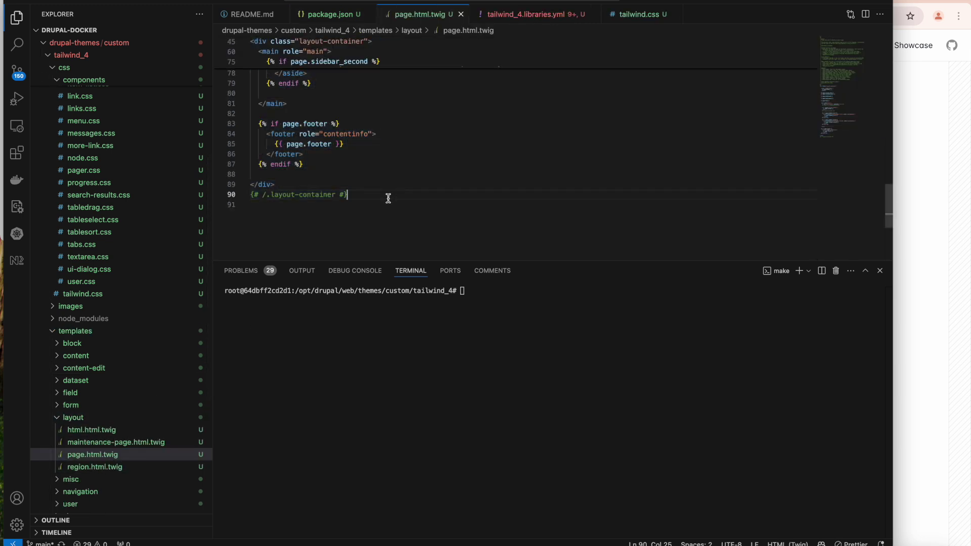
scroll(388, 199, up, 10)
- Replace the template's markup with <h1 class="underline">My Tailwind Heading</h1>
key(ctrl+a)
key(BackSpace)
text(h1)
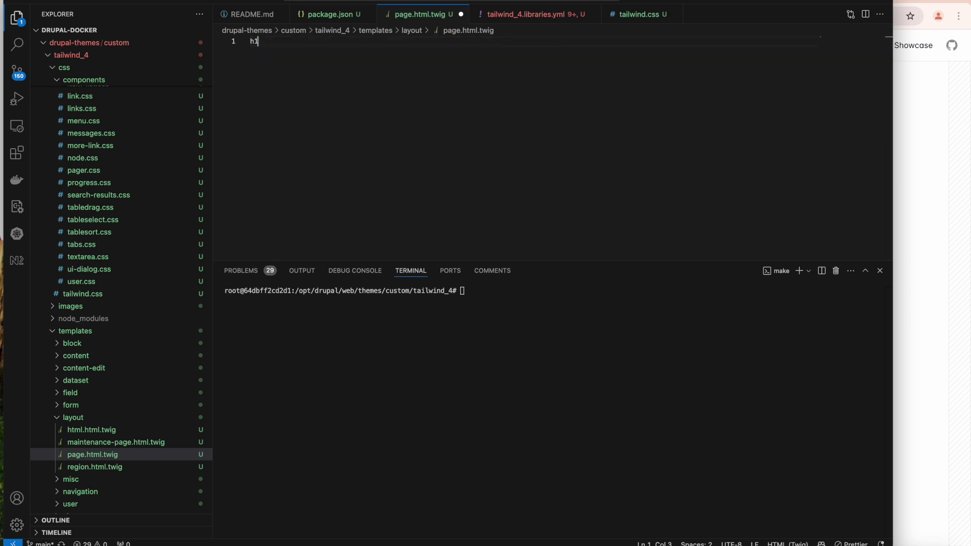
key(BackSpace)
key(BackSpace)
text(<)
text(h1>)
text(<)
text(/)
key(Left)
key(Left)
text(My Tai)
text(lwind Heading)
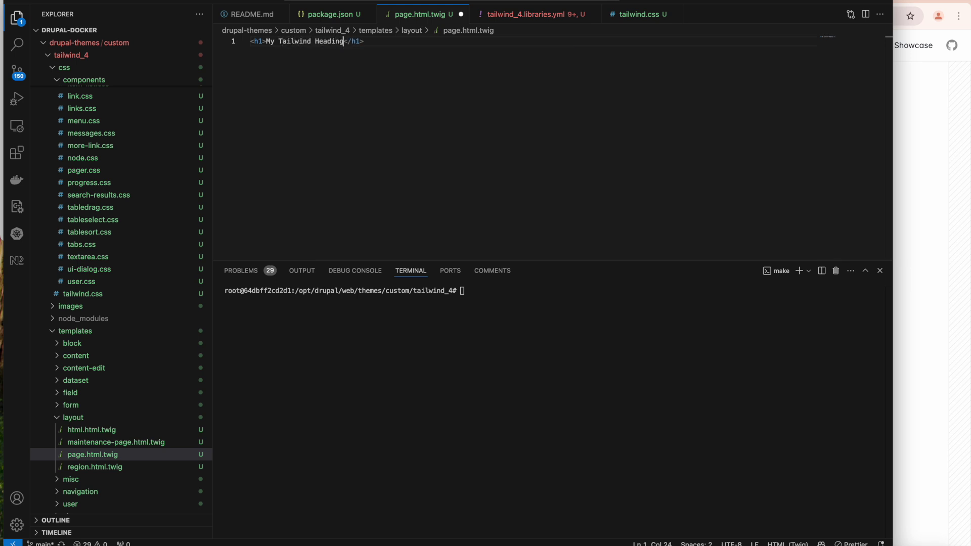
click(261, 42)
text(cl)
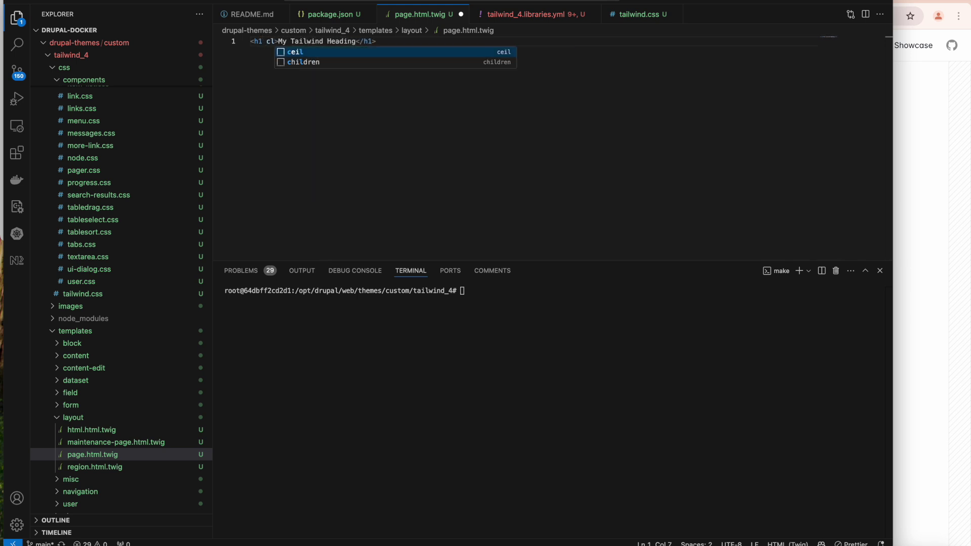
text(ass=")
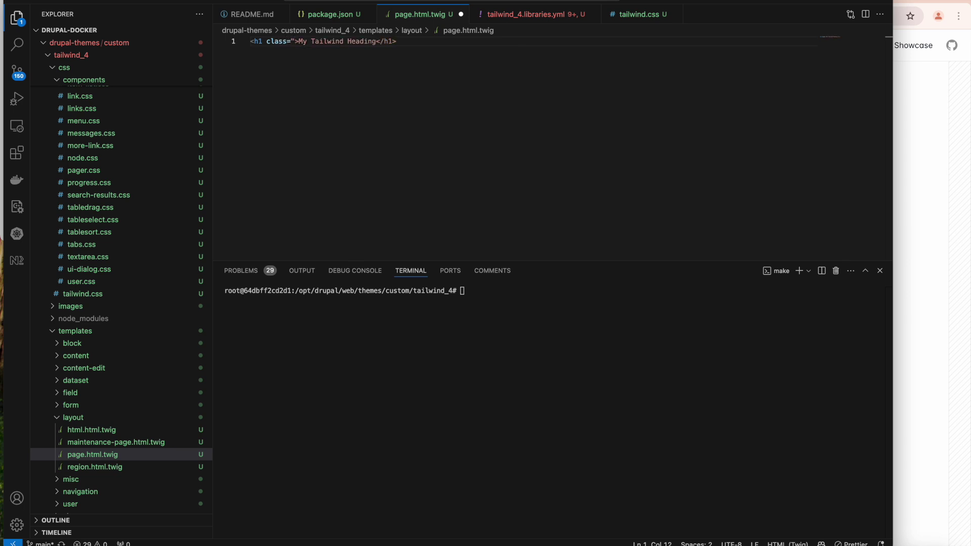
text(")
key(Left)
text(unde)
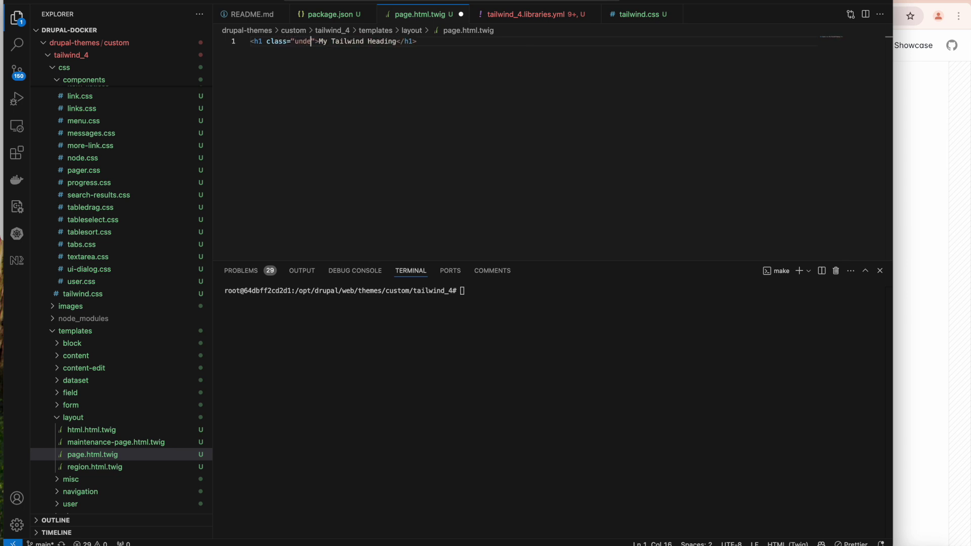
text(rline)
key(ctrl+Tab)
- On Appearance, install tailwind_4 as the default theme and go back to the site
key(alt+Tab)
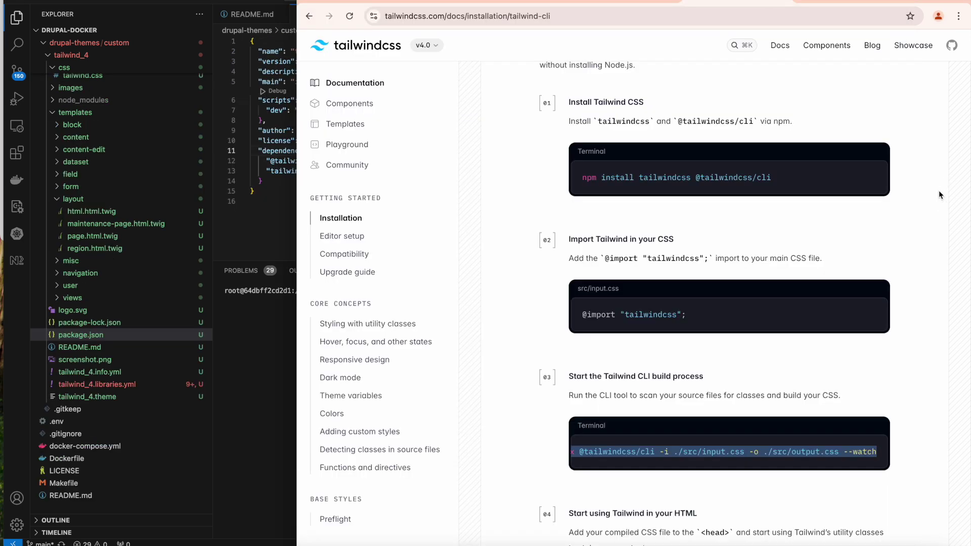
key(ctrl+Tab)
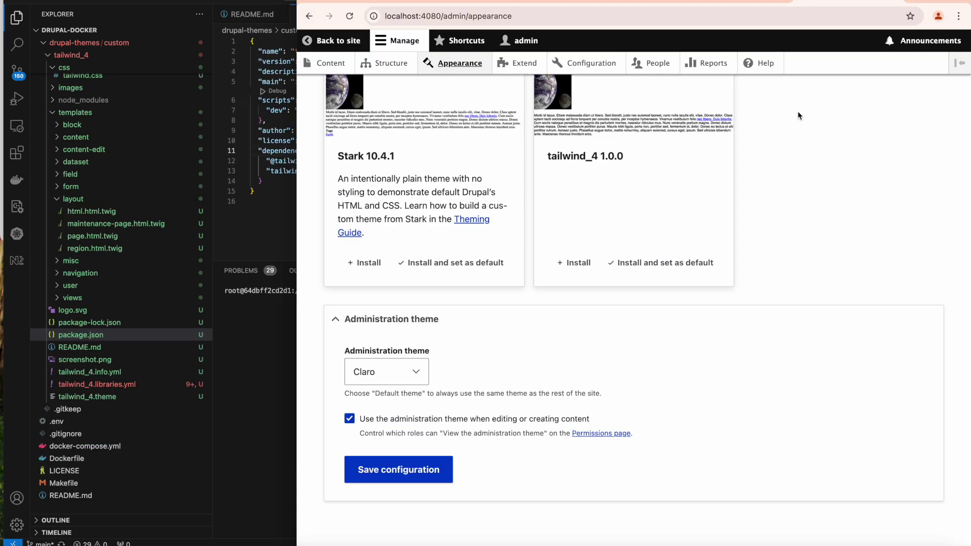
click(659, 266)
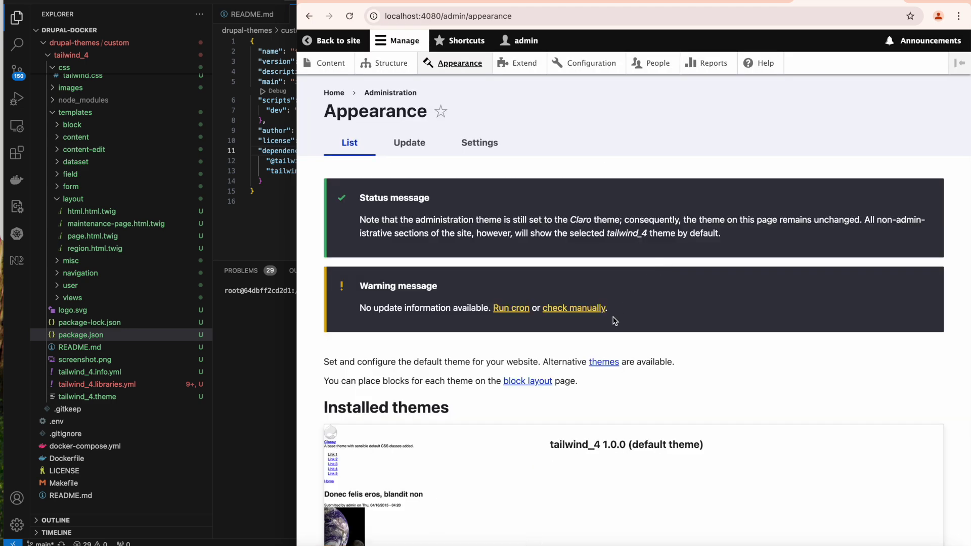
click(337, 40)
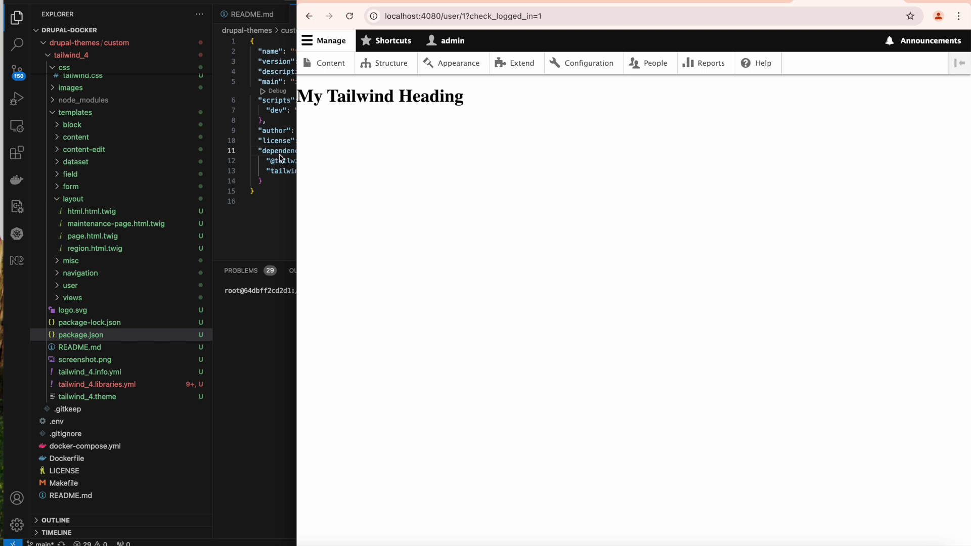
key(super+Tab)
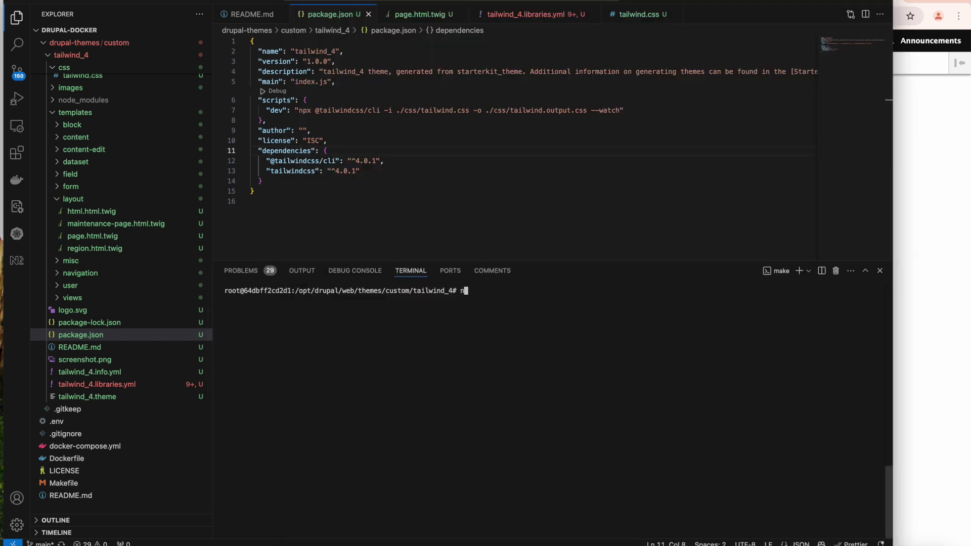
text(npm run dev)
- Run npm run dev to build tailwind.output.css
key(Return)
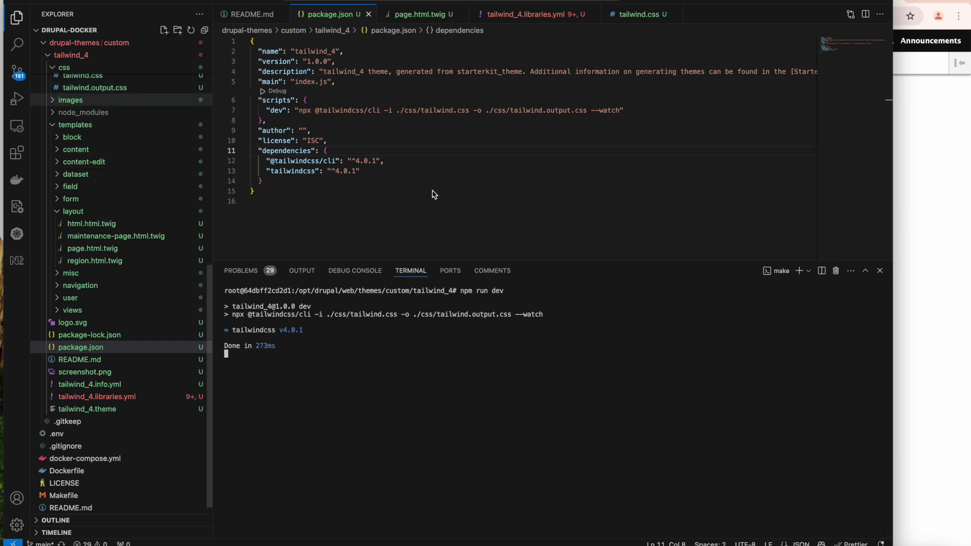
key(alt+Tab)
- Reload the Drupal front page so My Tailwind Heading renders underlined
key(F5)
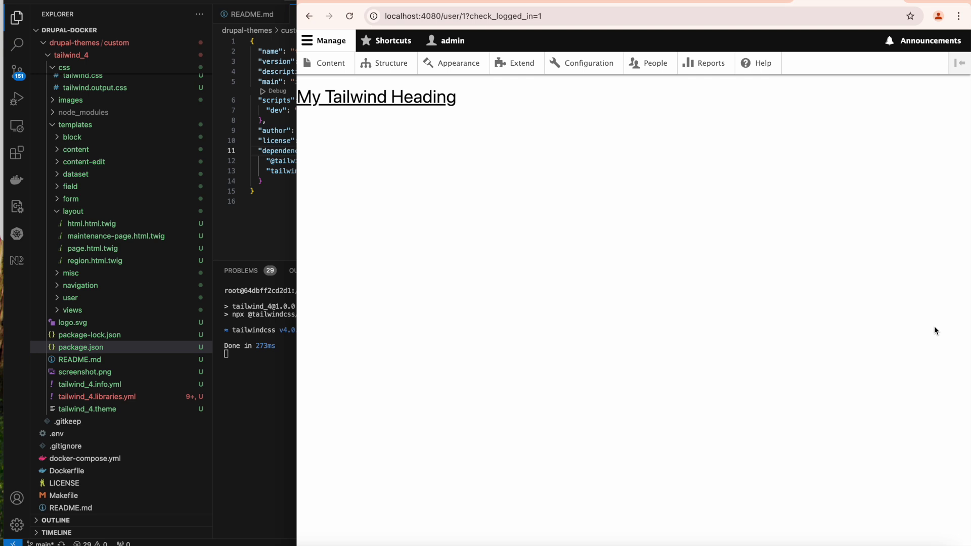